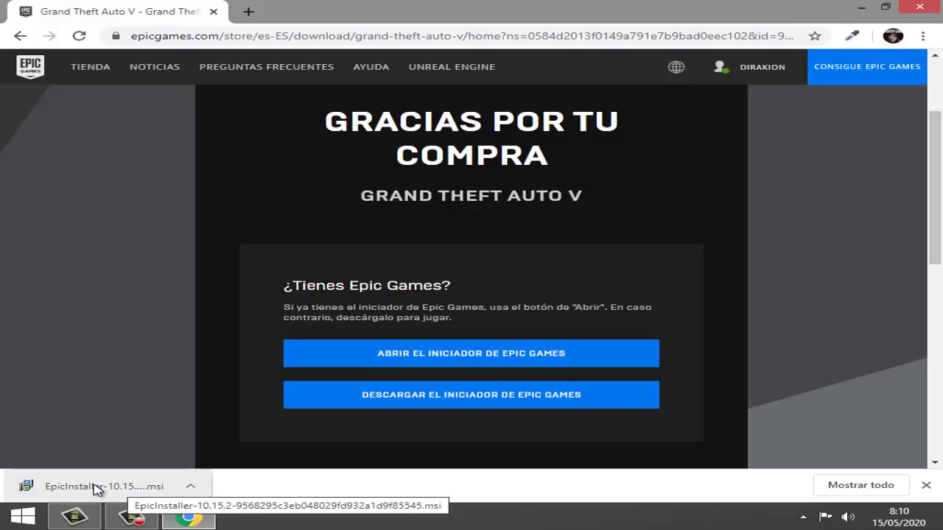
Run the downloaded EpicInstaller file, install the Epic Games Launcher in its default folder, and skip the .NET Framework 3.5 installation
{"action": "left_click", "coordinate": [94, 488]}
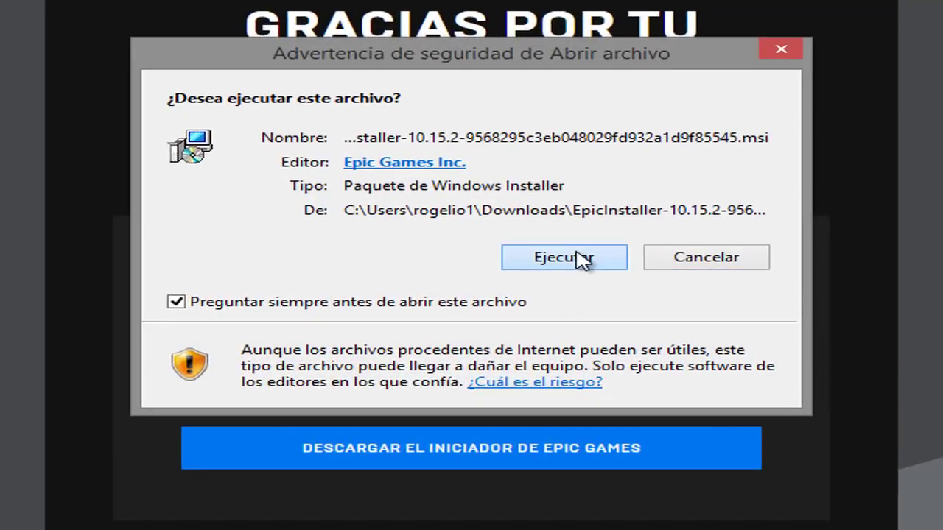
{"action": "left_click", "coordinate": [555, 262]}
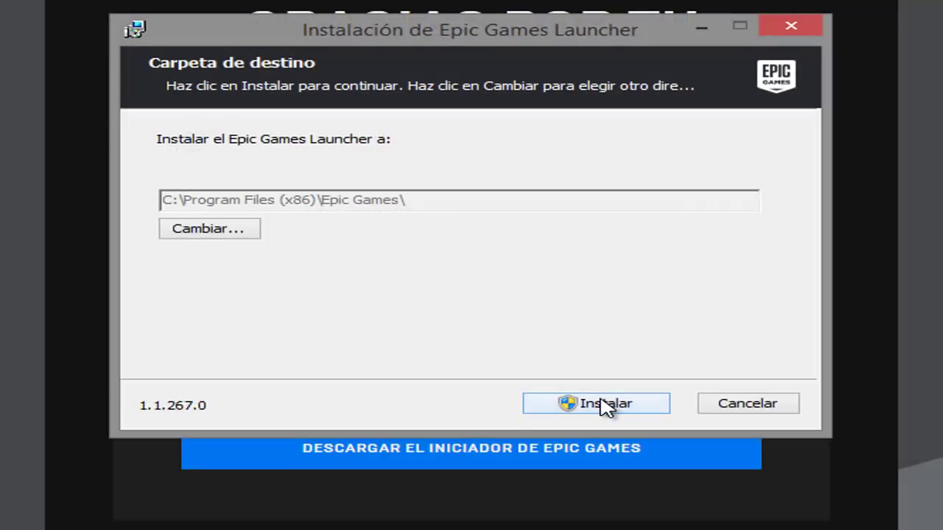
{"action": "left_click", "coordinate": [599, 402]}
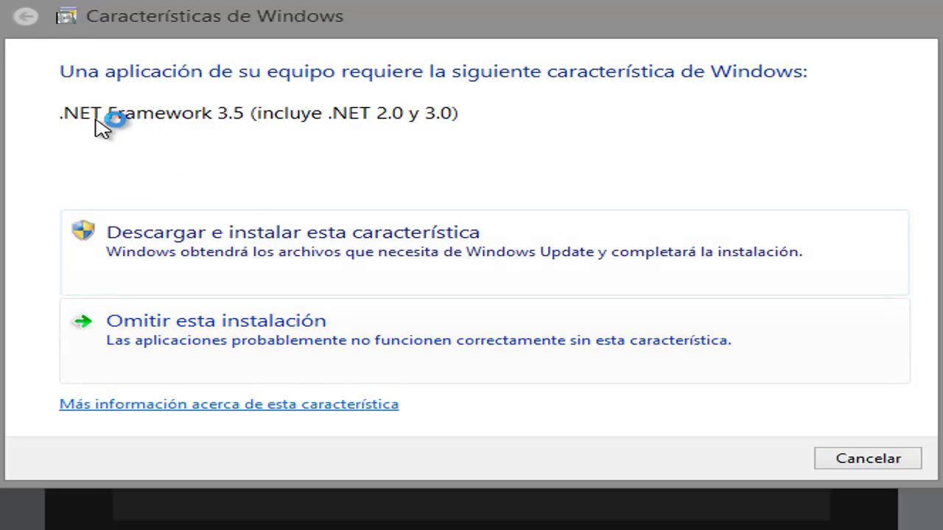
{"action": "left_click", "coordinate": [339, 341]}
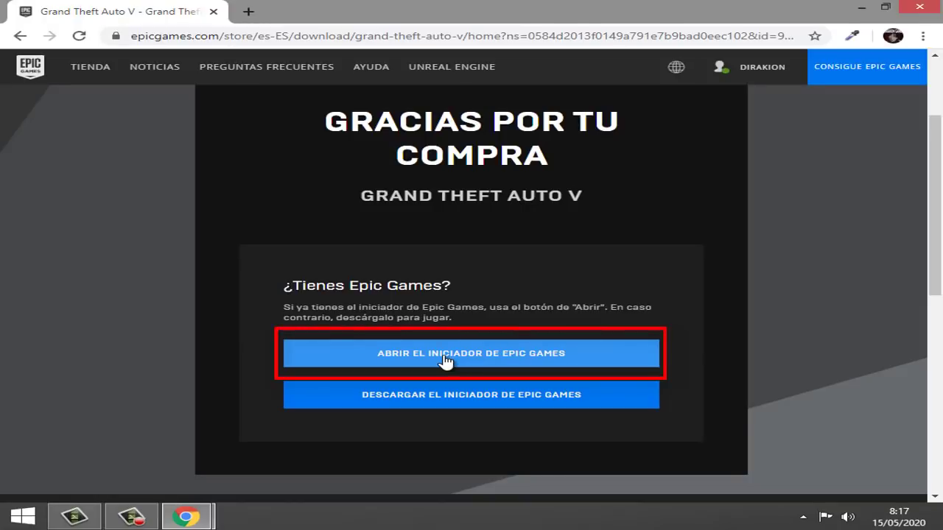
Open the Epic Games Launcher from the purchase page, minimize the browser, and move the launcher's sign-in window fully into view
{"action": "left_click", "coordinate": [445, 358]}
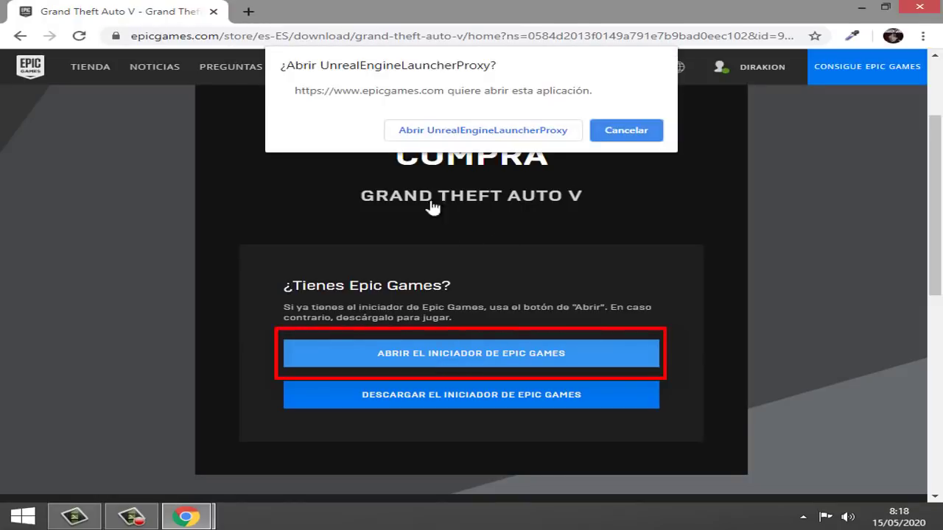
{"action": "left_click", "coordinate": [437, 133]}
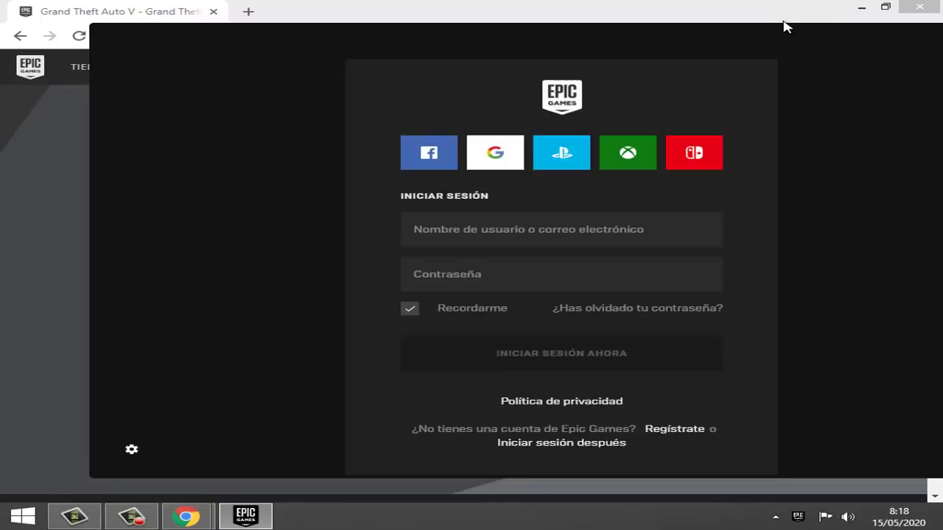
{"action": "double_click", "coordinate": [822, 20]}
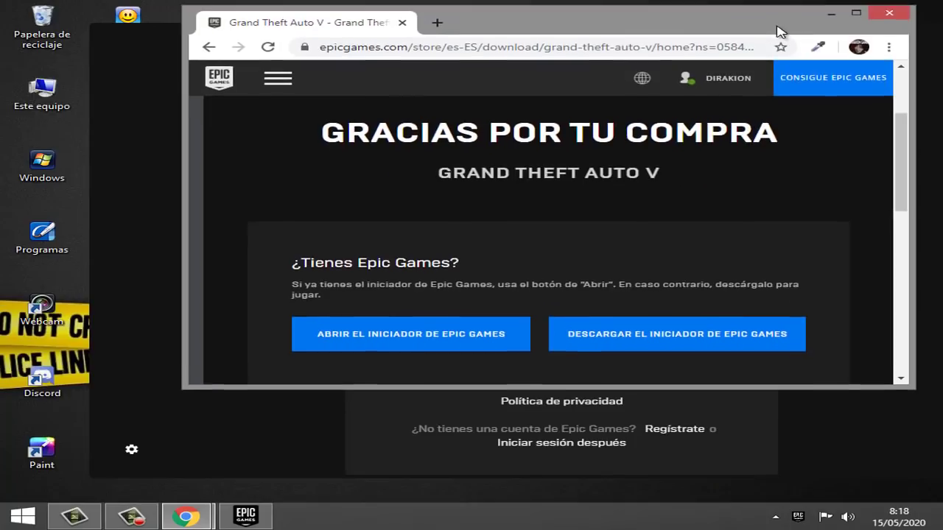
{"action": "left_click", "coordinate": [831, 14]}
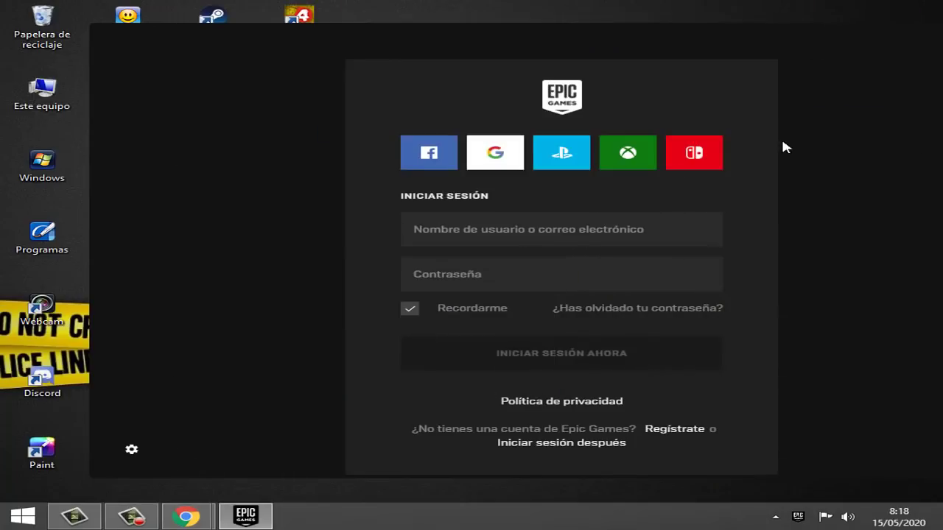
{"action": "left_click_drag", "start_coordinate": [781, 42], "coordinate": [698, 34]}
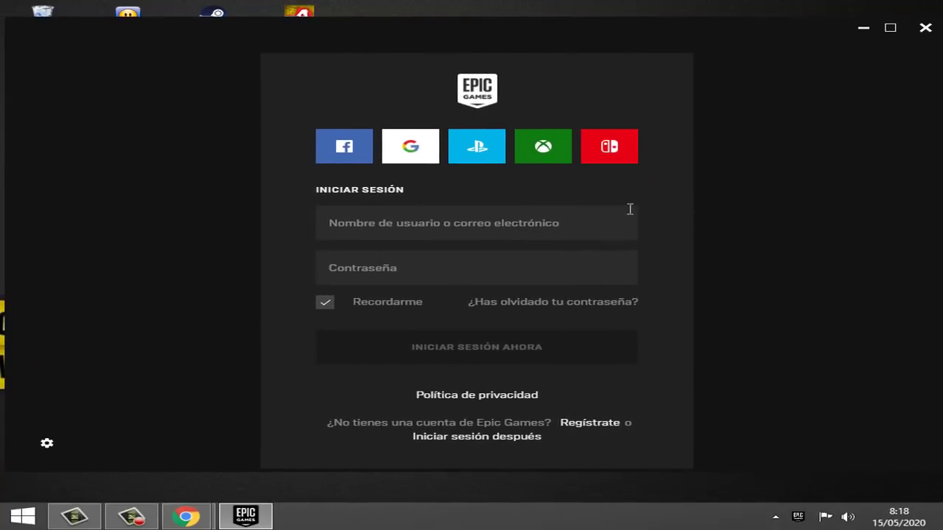
Sign in to the launcher with the account e-mail and password, and return to its window on the store page
{"action": "left_click", "coordinate": [380, 224]}
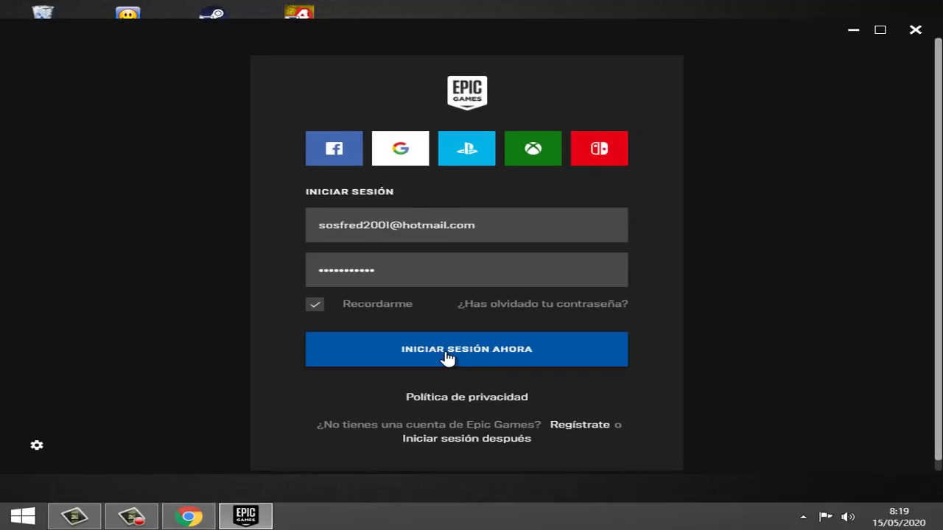
{"action": "left_click", "coordinate": [446, 353]}
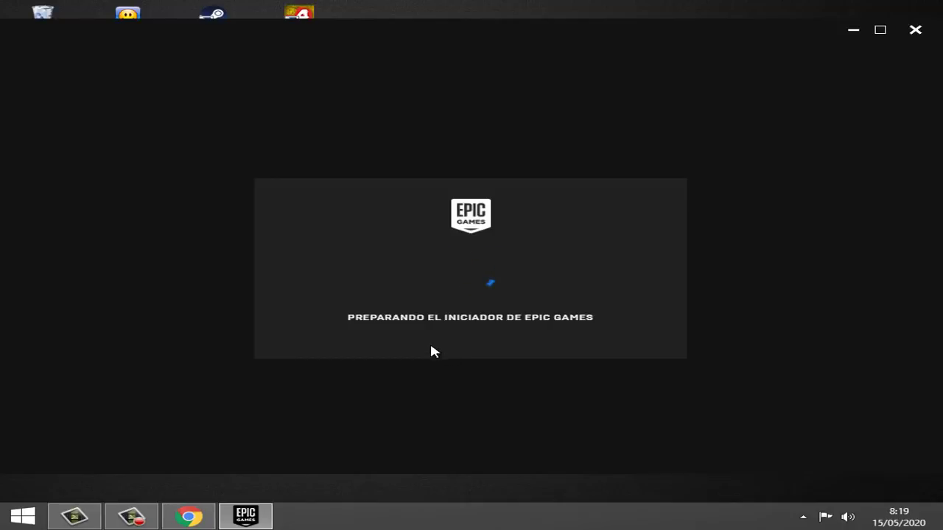
{"action": "left_click", "coordinate": [852, 31]}
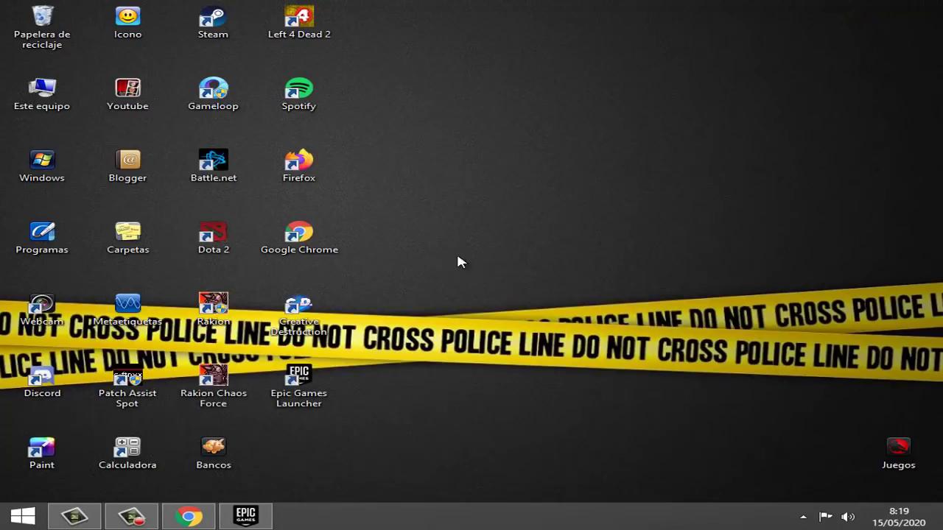
{"action": "left_click", "coordinate": [245, 516]}
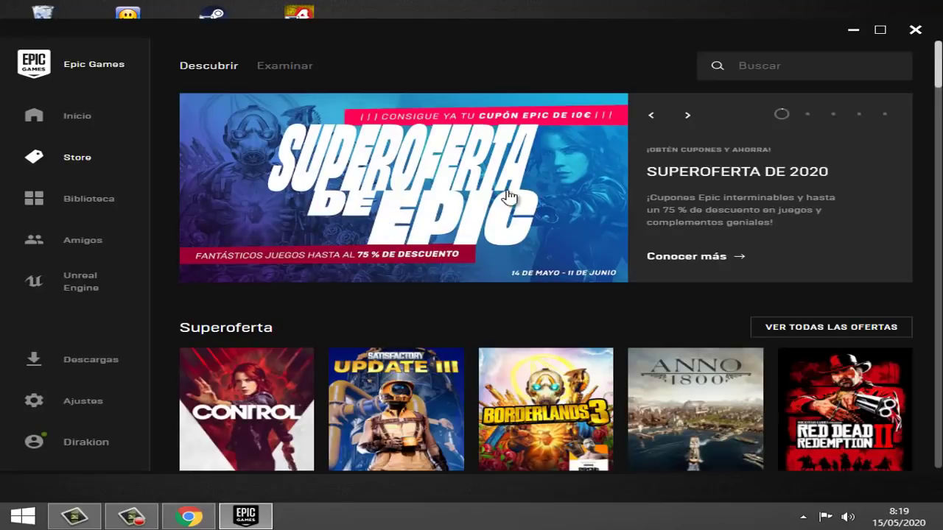
Open the Grand Theft Auto V page from the store's free games (Juegos gratuitos) and continue past the adult content warning
{"action": "mouse_move", "coordinate": [939, 72]}
{"action": "left_mouse_down"}
{"action": "mouse_move", "coordinate": [939, 139]}
{"action": "mouse_move", "coordinate": [940, 72]}
{"action": "left_mouse_up"}
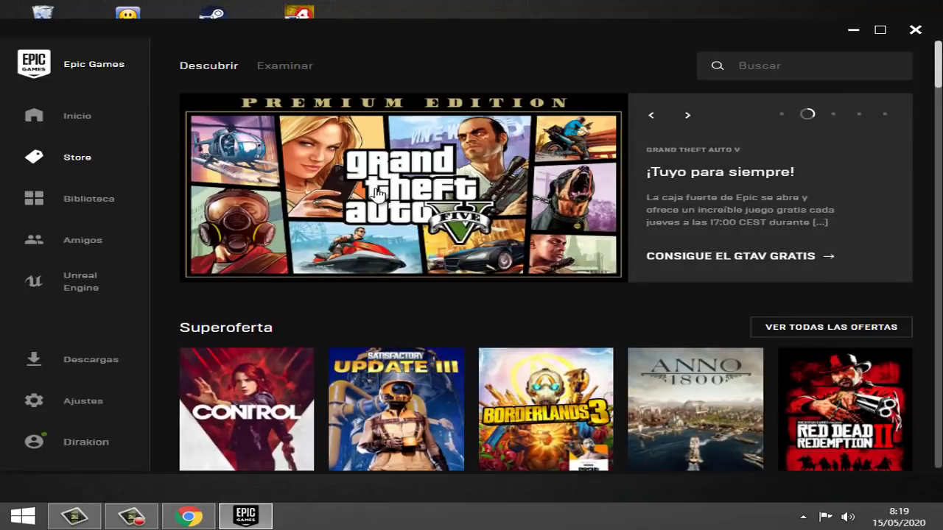
{"action": "scroll", "coordinate": [412, 190], "scroll_direction": "down", "scroll_amount": 2}
{"action": "scroll", "coordinate": [418, 191], "scroll_direction": "down", "scroll_amount": 3}
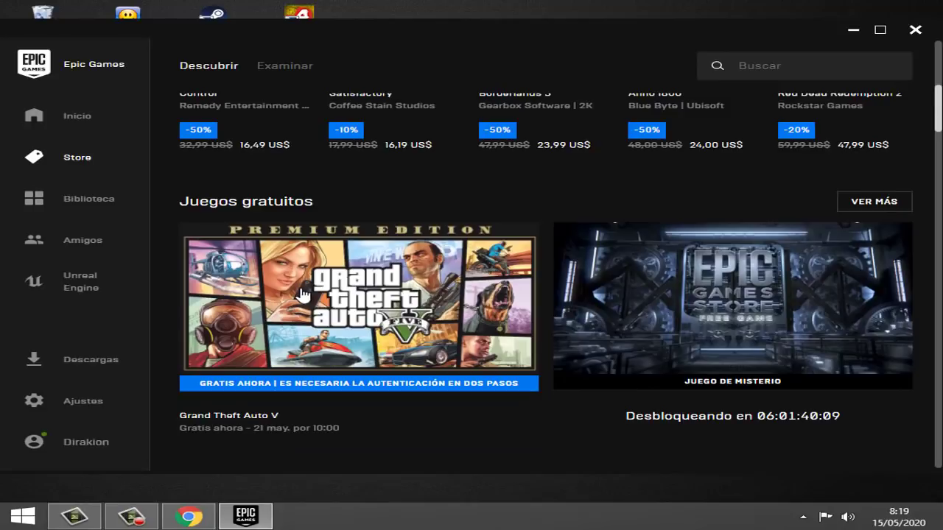
{"action": "left_click", "coordinate": [367, 314]}
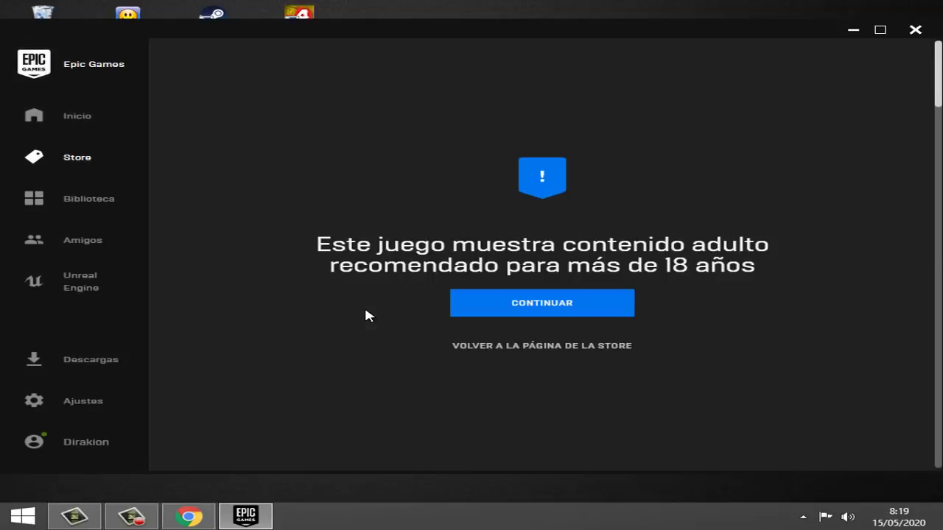
{"action": "left_click", "coordinate": [540, 307]}
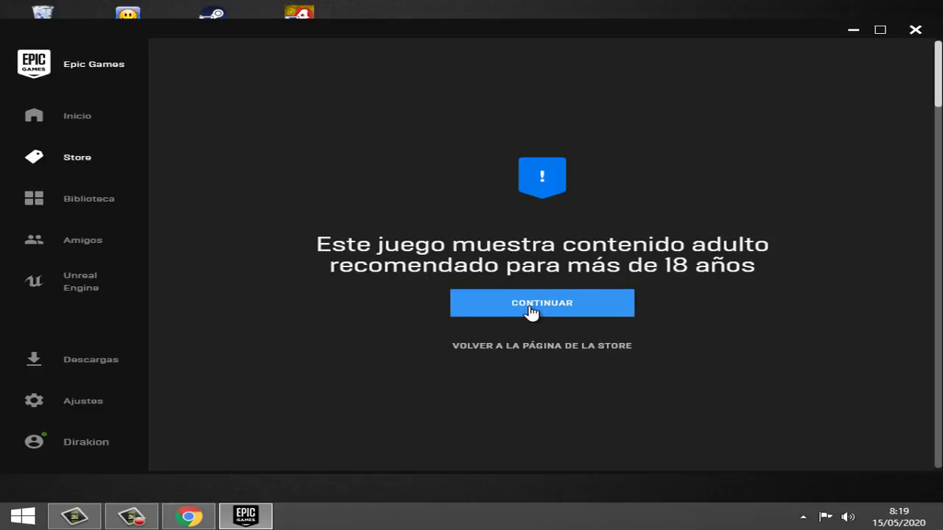
{"action": "left_click", "coordinate": [531, 311]}
Examine the Grand Theft Auto V store page, including its description, ratings, system specifications and purchase status
{"action": "scroll", "coordinate": [531, 309], "scroll_direction": "down", "scroll_amount": 3}
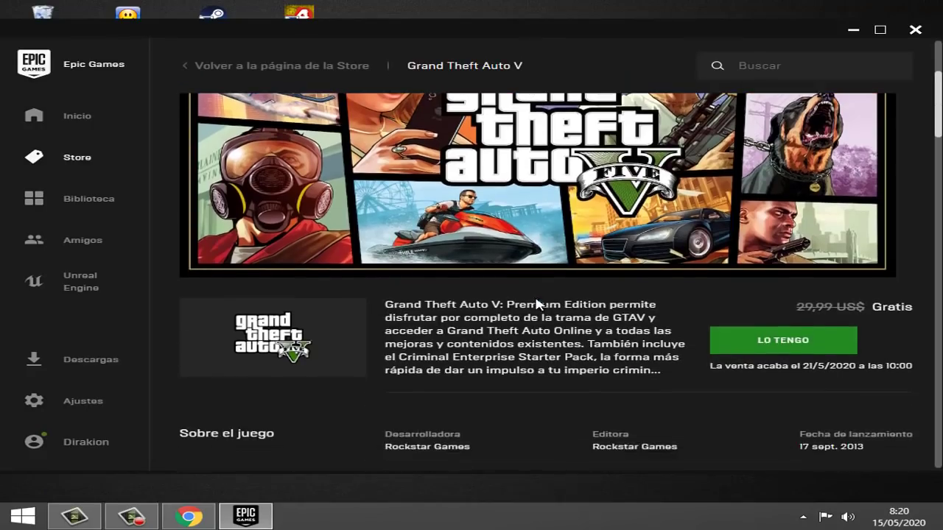
{"action": "scroll", "coordinate": [696, 339], "scroll_direction": "down", "scroll_amount": 4}
{"action": "scroll", "coordinate": [746, 325], "scroll_direction": "up", "scroll_amount": 3}
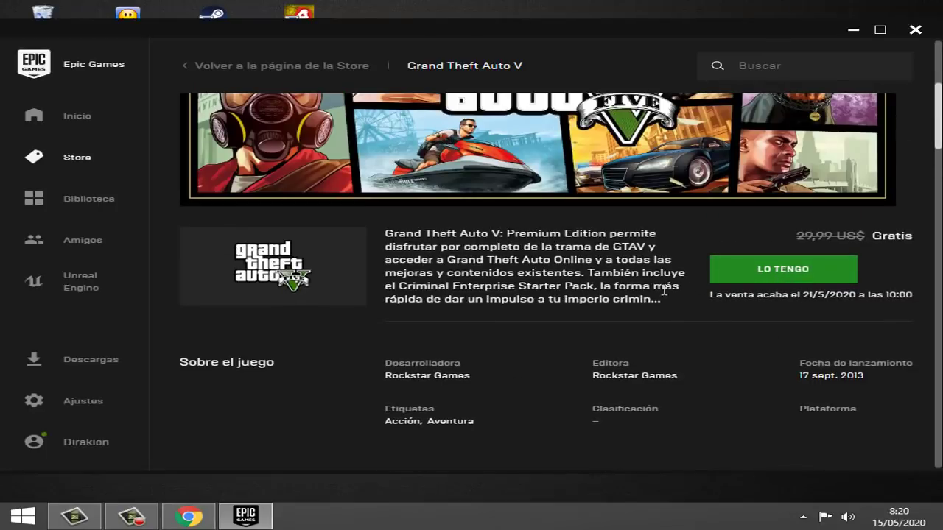
{"action": "scroll", "coordinate": [482, 360], "scroll_direction": "down", "scroll_amount": 4}
{"action": "scroll", "coordinate": [443, 330], "scroll_direction": "down", "scroll_amount": 10}
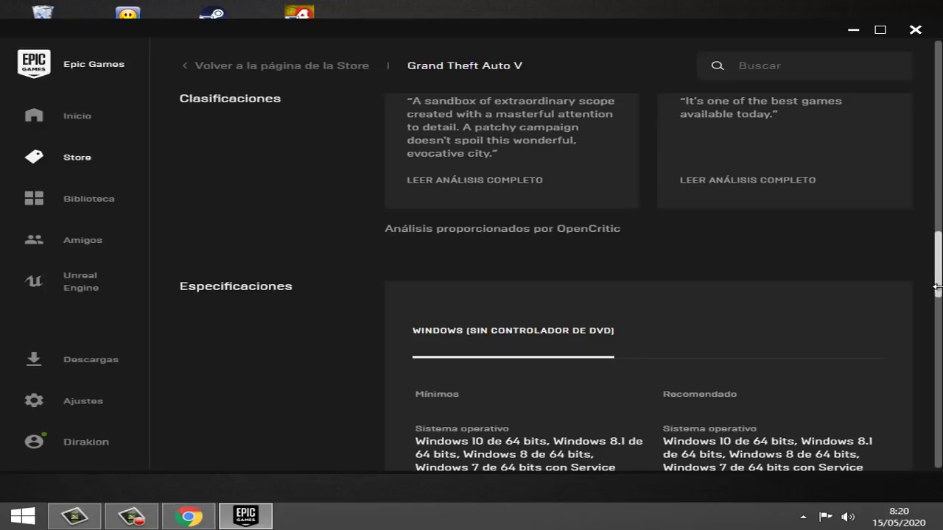
{"action": "scroll", "coordinate": [711, 309], "scroll_direction": "up", "scroll_amount": 12}
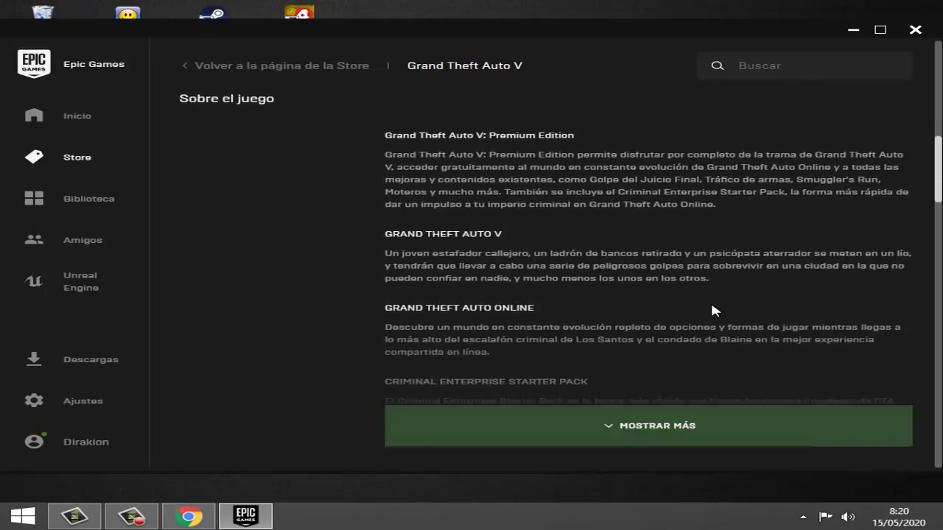
{"action": "scroll", "coordinate": [712, 318], "scroll_direction": "up", "scroll_amount": 1}
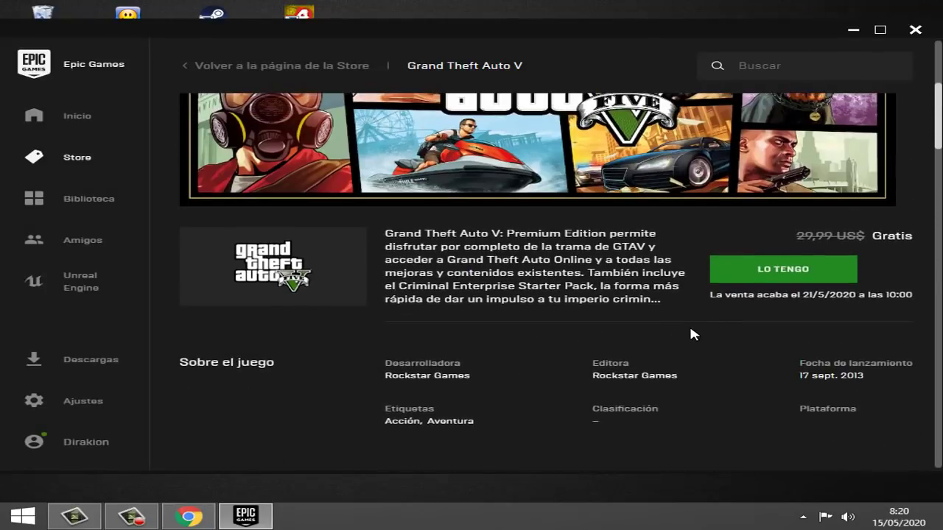
{"action": "scroll", "coordinate": [679, 337], "scroll_direction": "up", "scroll_amount": 3}
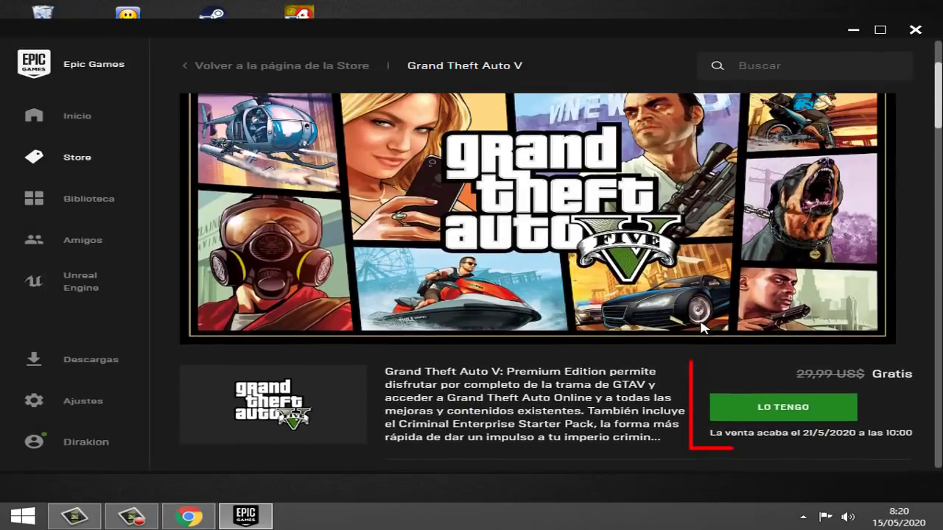
Install Grand Theft Auto V from the library into C:\Program Files\Epic Games, accepting the end-user licence agreement
{"action": "left_click", "coordinate": [763, 409]}
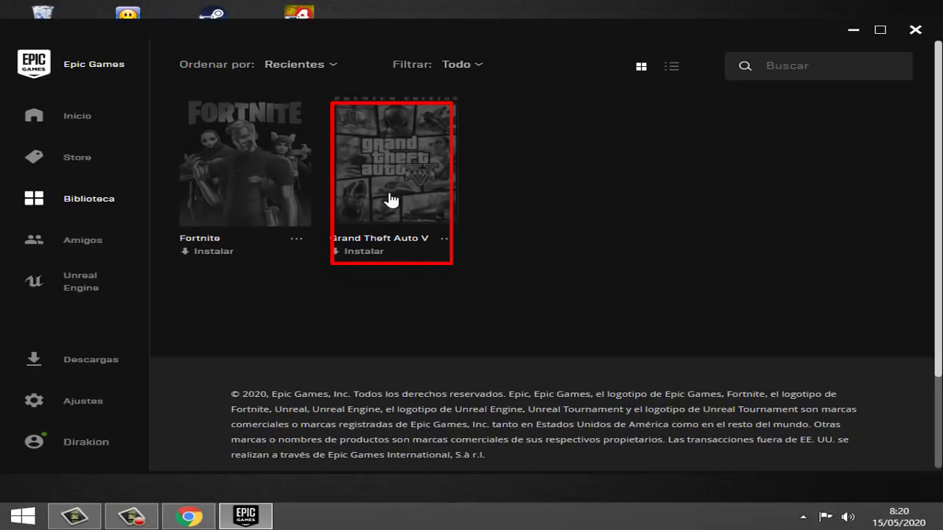
{"action": "left_click", "coordinate": [364, 252]}
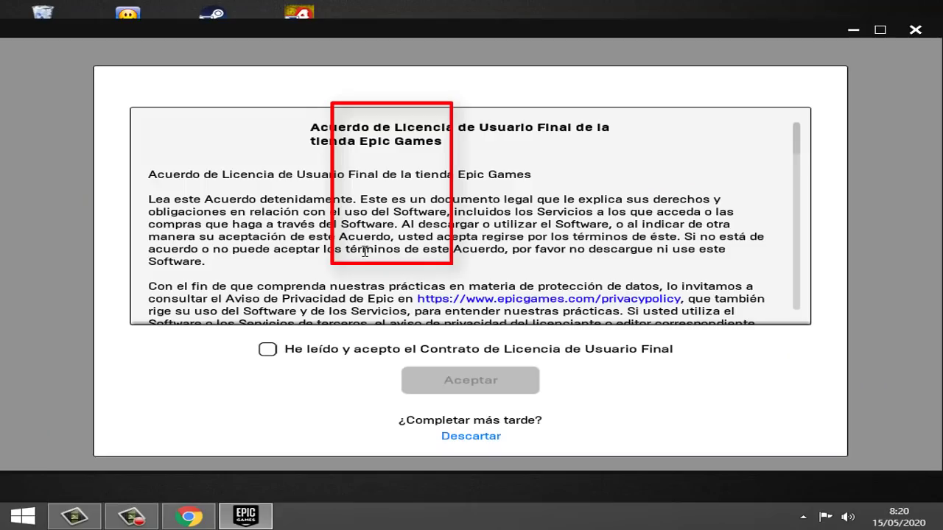
{"action": "left_click", "coordinate": [269, 350]}
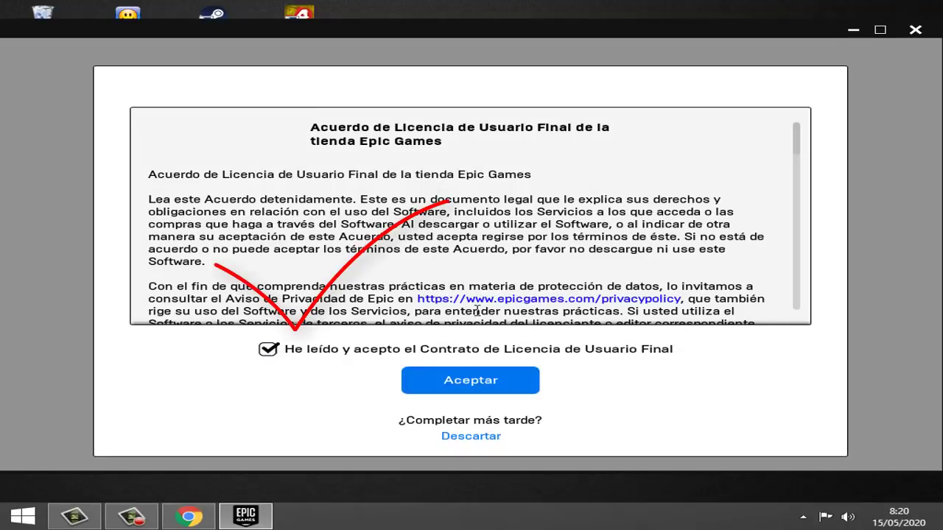
{"action": "left_click", "coordinate": [475, 383]}
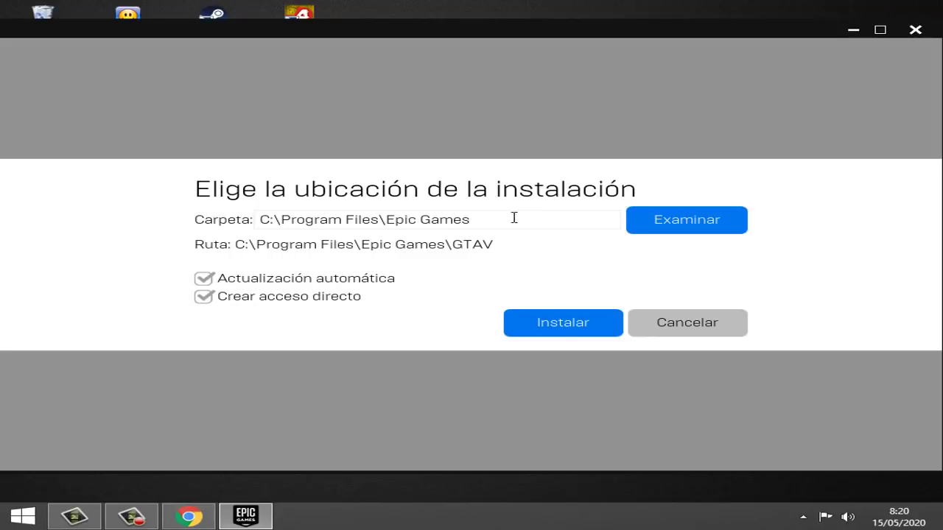
{"action": "left_click", "coordinate": [555, 324]}
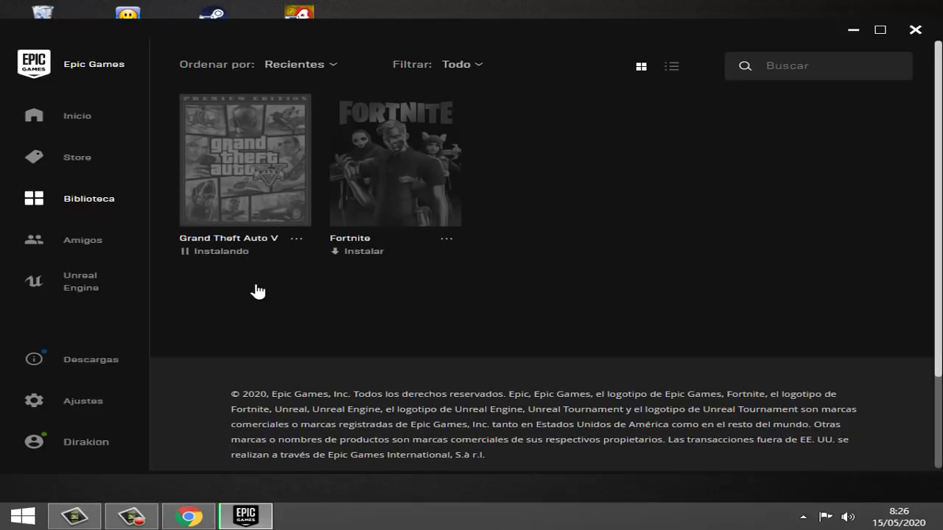
{"action": "left_click", "coordinate": [247, 175]}
{"action": "key", "text": "alt+Tab"}
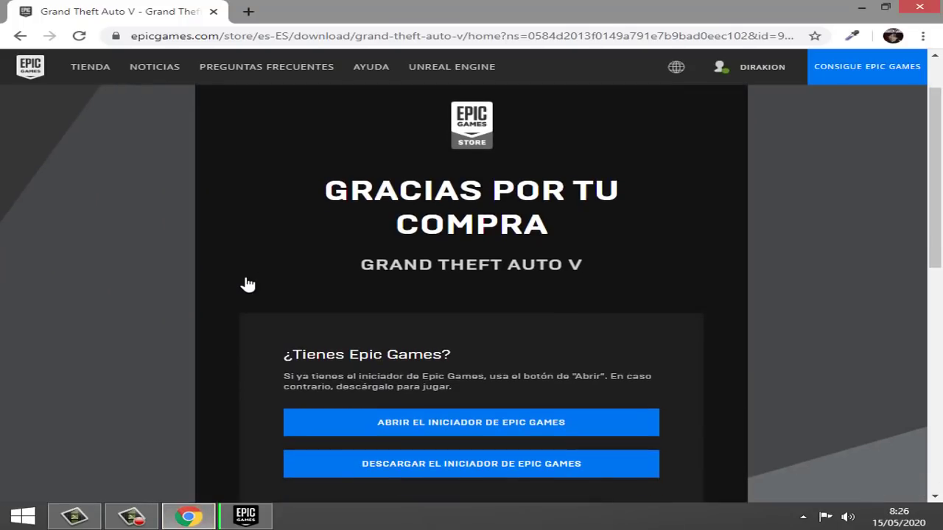
{"action": "mouse_move", "coordinate": [248, 204]}
{"action": "left_mouse_down"}
{"action": "mouse_move", "coordinate": [269, 300]}
{"action": "mouse_move", "coordinate": [249, 243]}
{"action": "mouse_move", "coordinate": [255, 218]}
{"action": "left_mouse_up"}
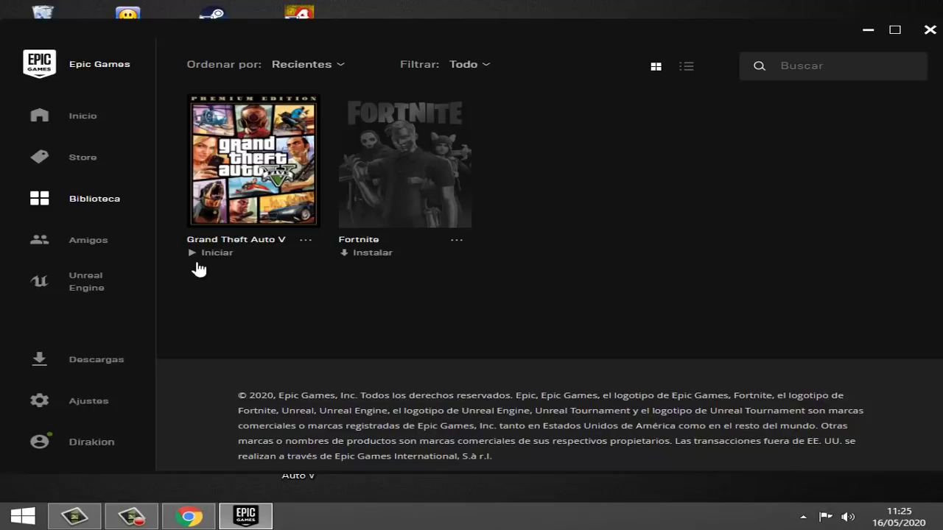
Switch to the browser, view the Grand Theft Auto V store page, and close the browser window
{"action": "left_click", "coordinate": [189, 515]}
{"action": "scroll", "coordinate": [535, 199], "scroll_direction": "down", "scroll_amount": 1}
{"action": "scroll", "coordinate": [575, 177], "scroll_direction": "up", "scroll_amount": 1}
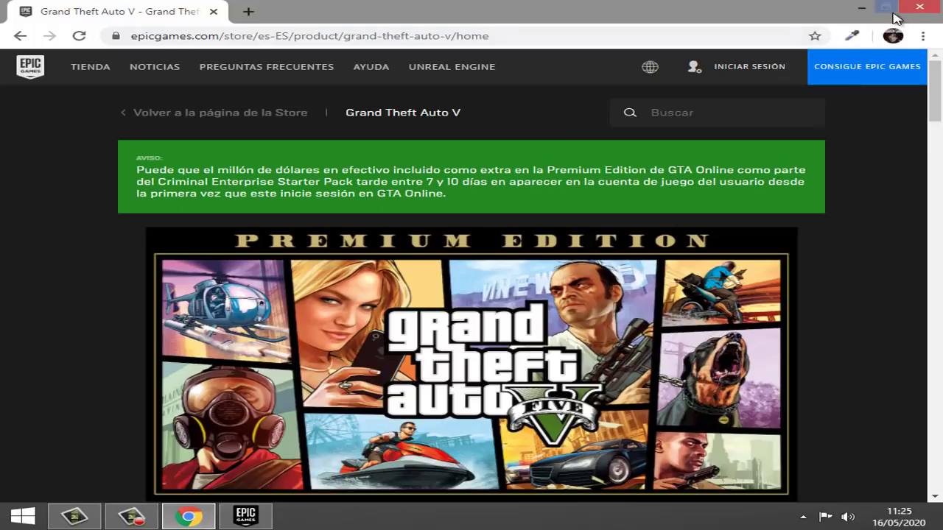
{"action": "left_click", "coordinate": [923, 9]}
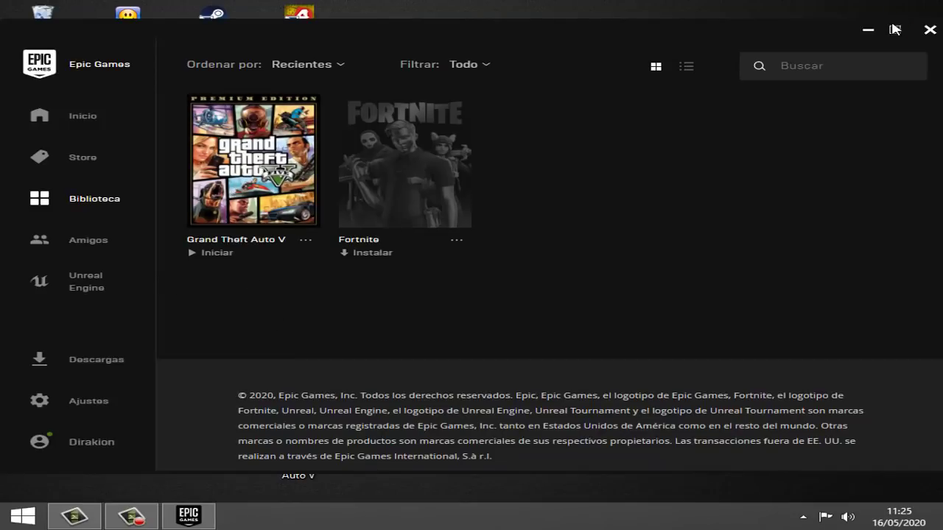
Minimize the launcher to check the Grand Theft Auto V shortcut on the desktop, and start the game from the launcher's library
{"action": "left_click", "coordinate": [867, 30]}
{"action": "left_click_drag", "start_coordinate": [298, 451], "coordinate": [337, 442]}
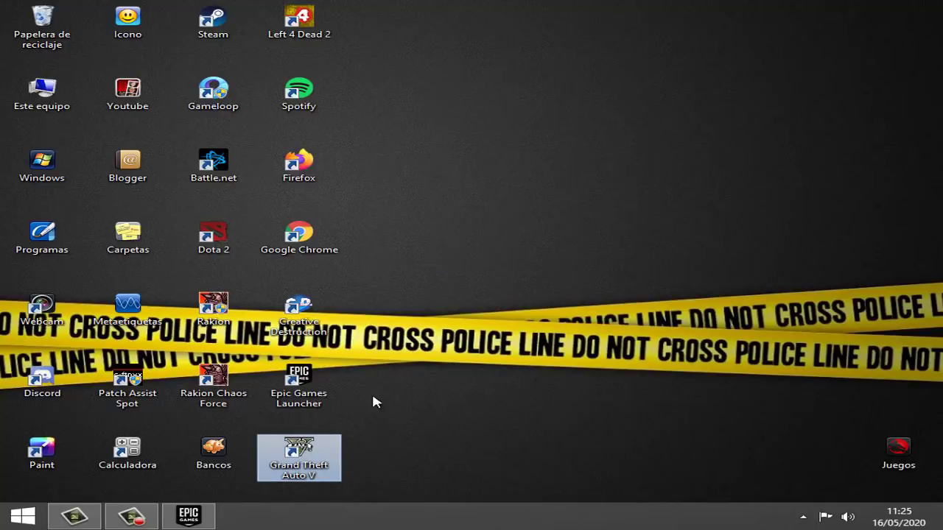
{"action": "double_click", "coordinate": [263, 461]}
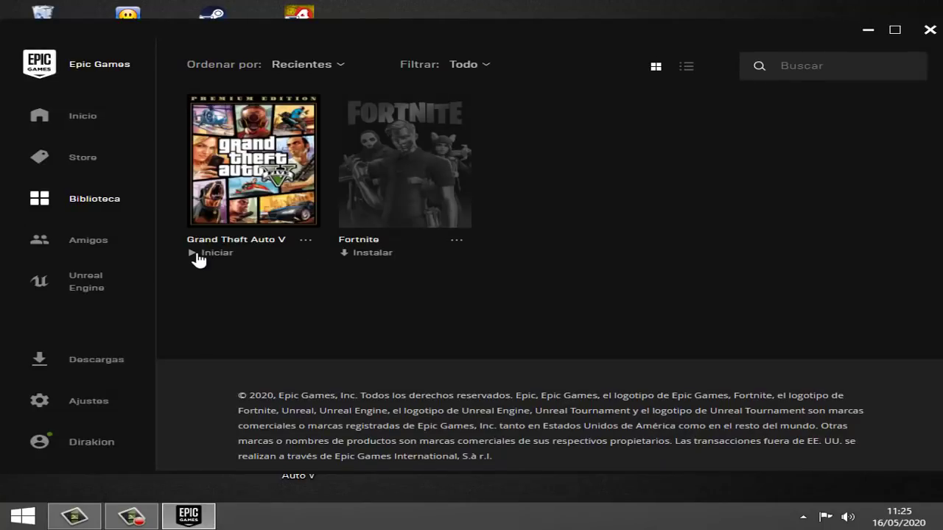
{"action": "left_click", "coordinate": [197, 254]}
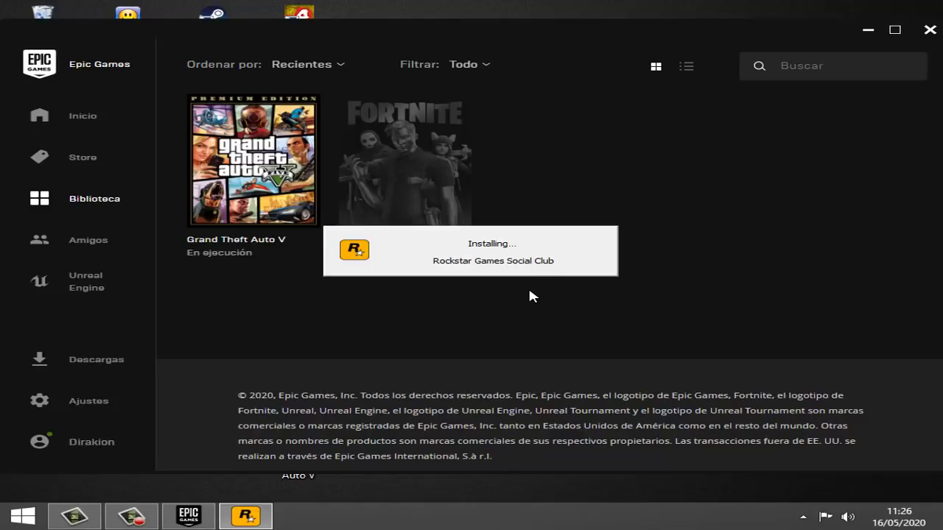
Minimize the Epic Games Launcher and set the Rockstar Games Launcher installer's language to Español (España)
{"action": "left_click", "coordinate": [868, 31]}
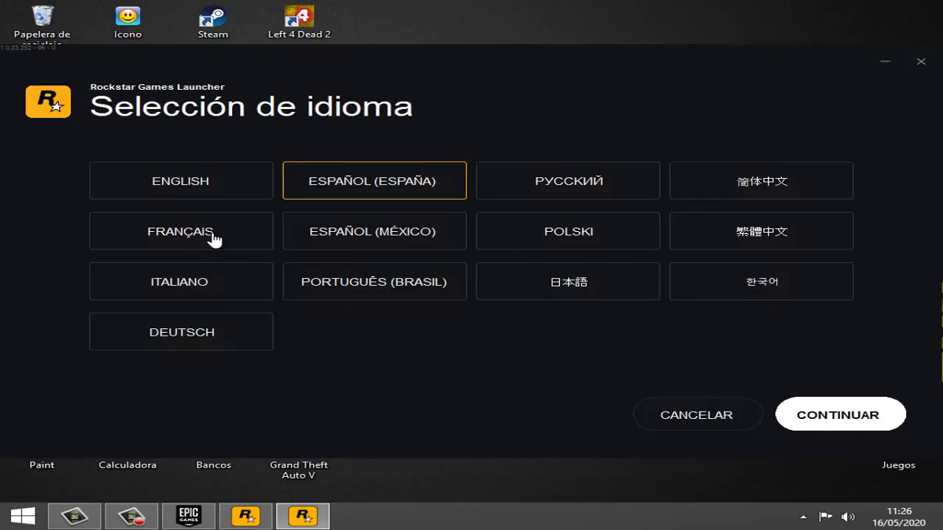
{"action": "left_click", "coordinate": [364, 236]}
{"action": "left_click", "coordinate": [361, 196]}
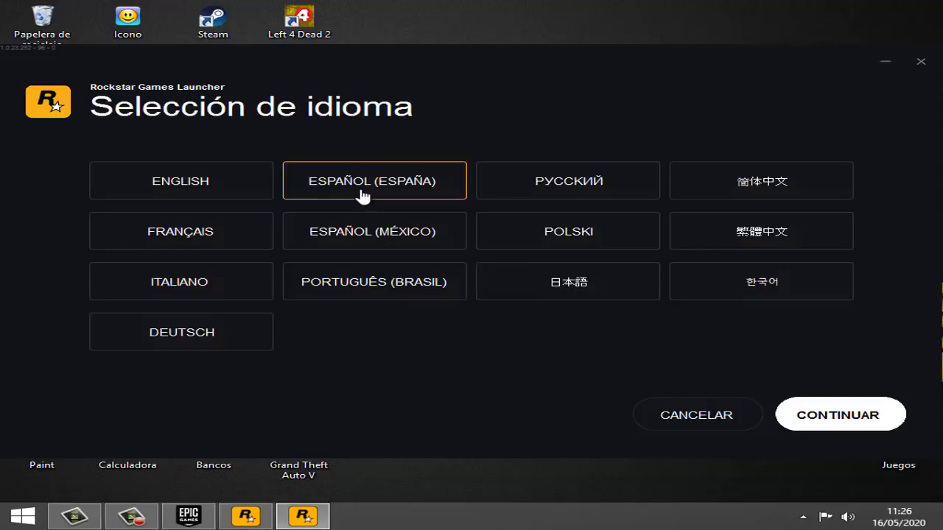
{"action": "left_click", "coordinate": [826, 417]}
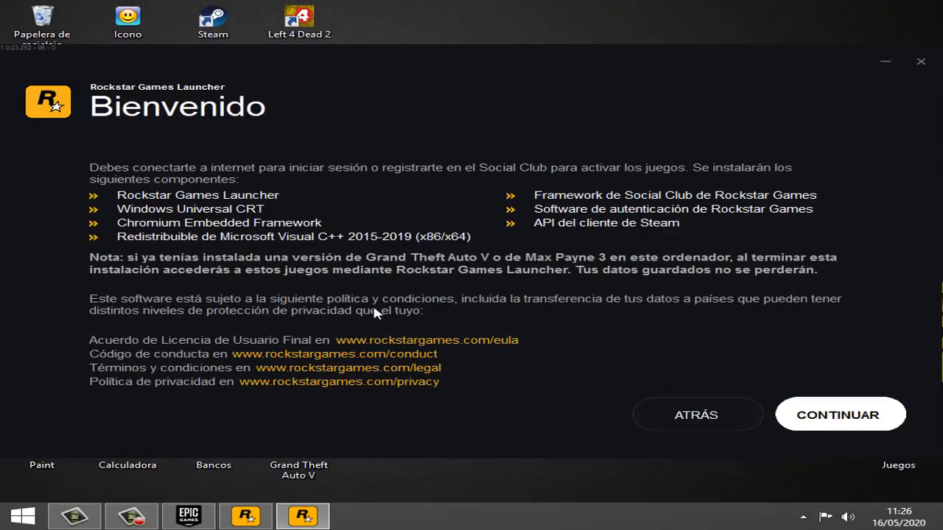
Install the Rockstar Games Launcher into C:\Program Files\Rockstar Games\Launcher with a desktop shortcut, accepting the licence agreement, and close the installer
{"action": "left_click", "coordinate": [819, 417]}
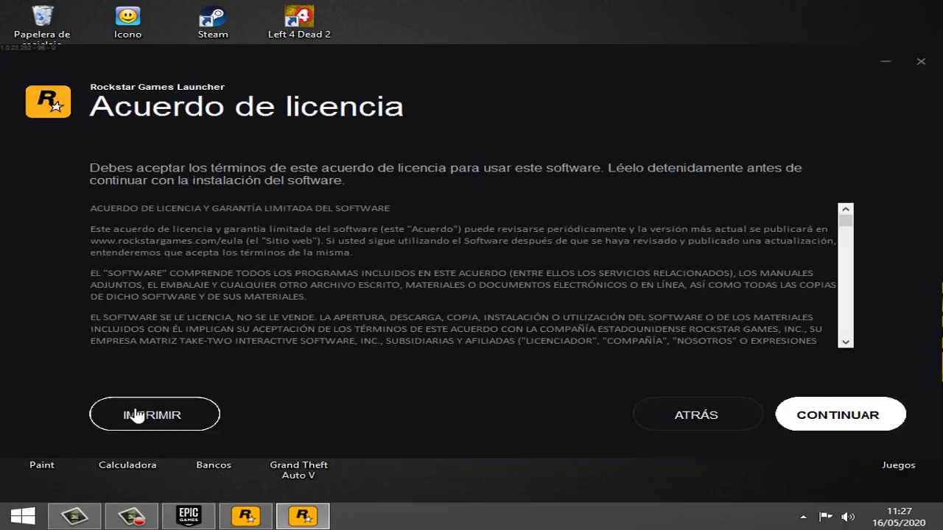
{"action": "left_click", "coordinate": [830, 416]}
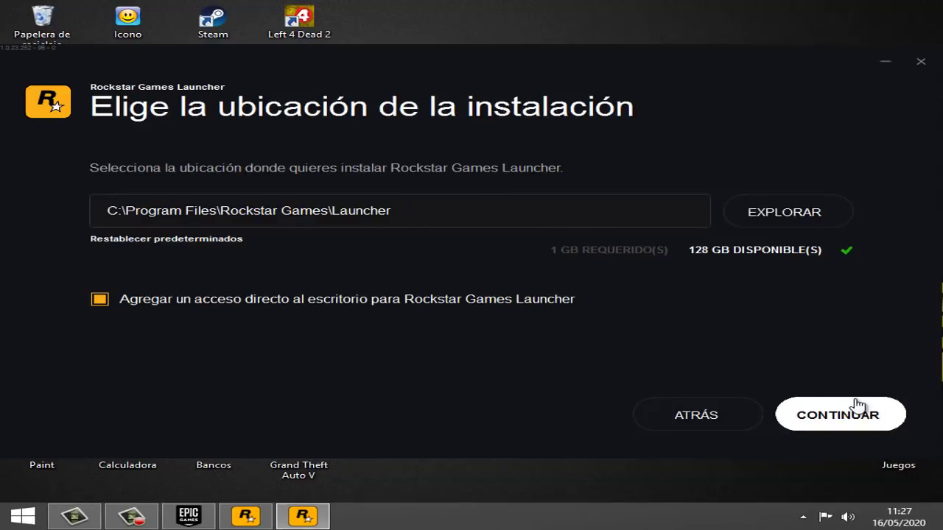
{"action": "left_click", "coordinate": [839, 414]}
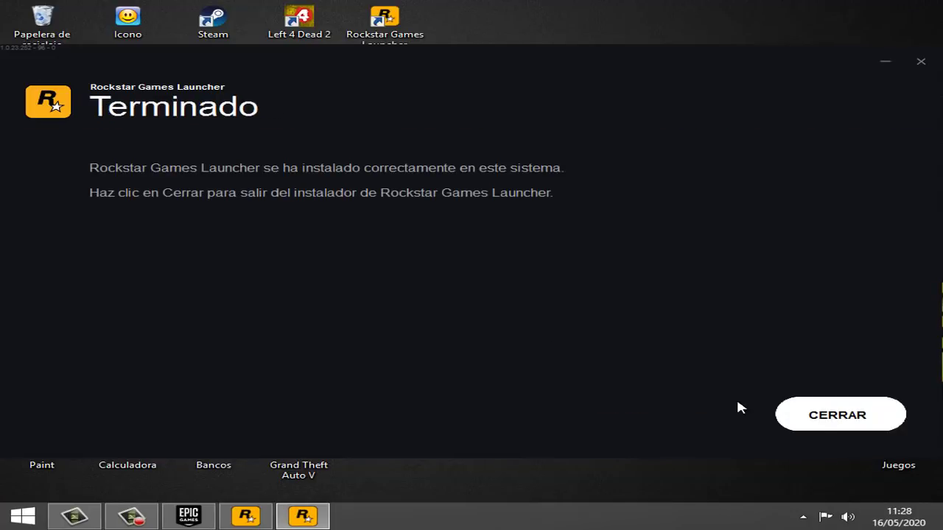
{"action": "left_click", "coordinate": [819, 417]}
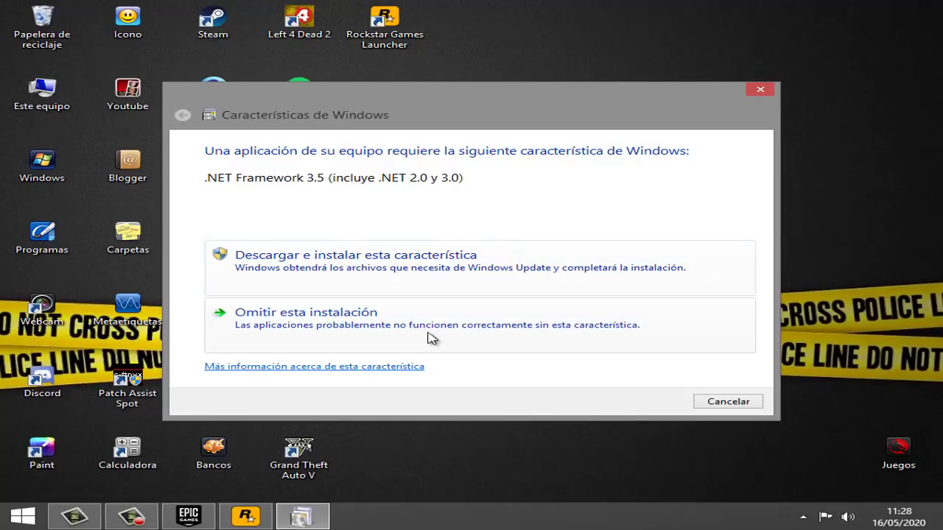
Skip the .NET Framework 3.5 installation and dismiss the game's launch error
{"action": "left_click", "coordinate": [341, 333]}
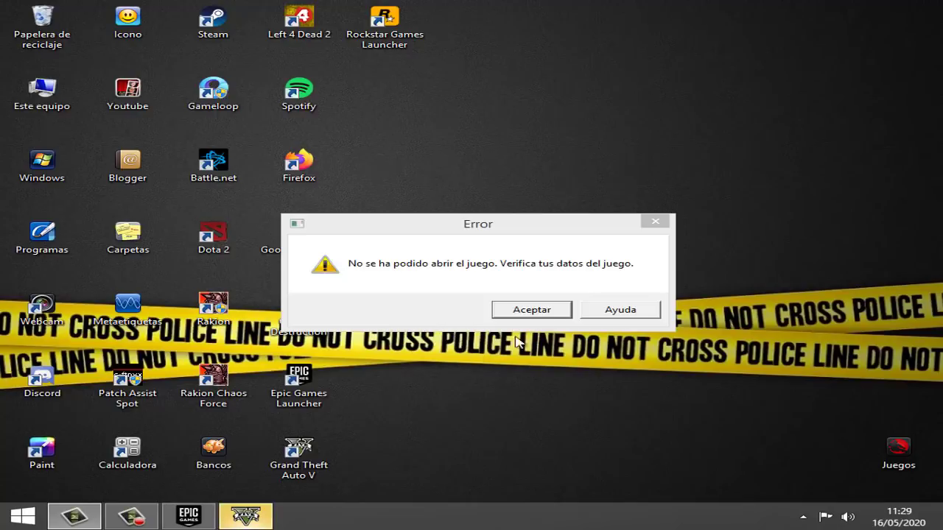
{"action": "left_click", "coordinate": [564, 314]}
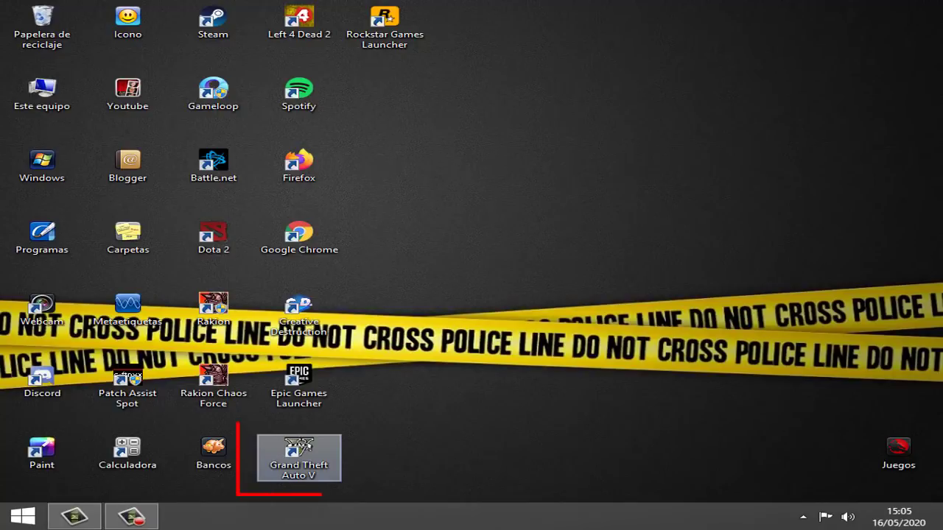
Start Grand Theft Auto V from its desktop shortcut and go from the Social Club sign-in to the new account form
{"action": "left_click", "coordinate": [299, 455]}
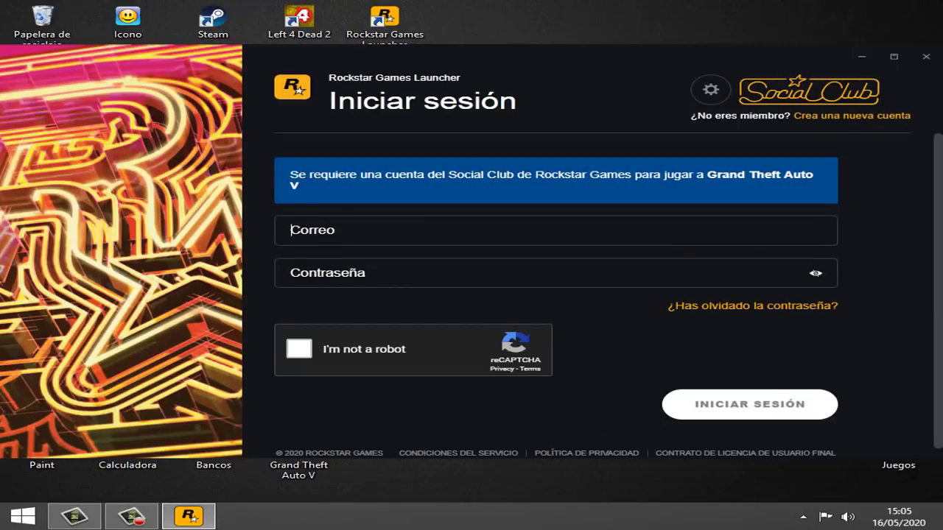
{"action": "left_click", "coordinate": [442, 230]}
{"action": "key", "text": "Tab"}
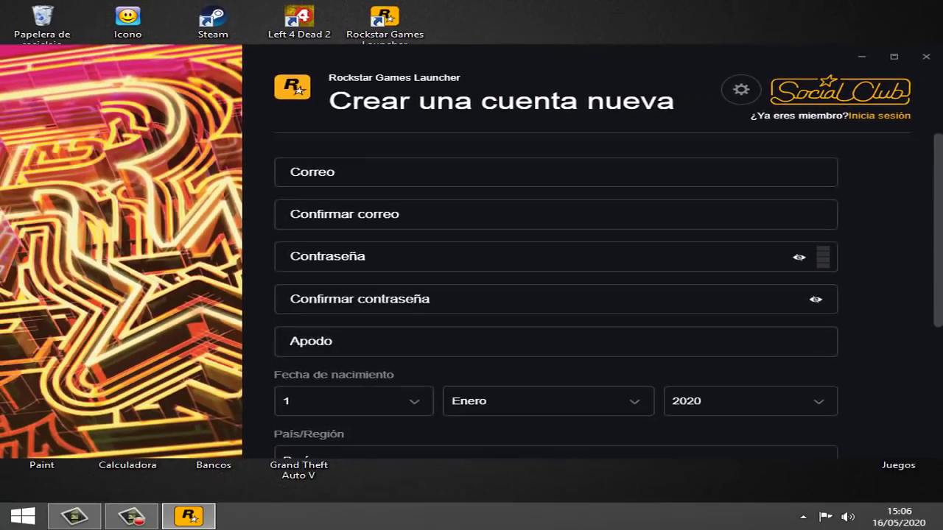
Examine the new account form's fields, from e-mail and password to date of birth, country and news subscription
{"action": "scroll", "coordinate": [556, 295], "scroll_direction": "down", "scroll_amount": 1}
{"action": "scroll", "coordinate": [556, 294], "scroll_direction": "down", "scroll_amount": 3}
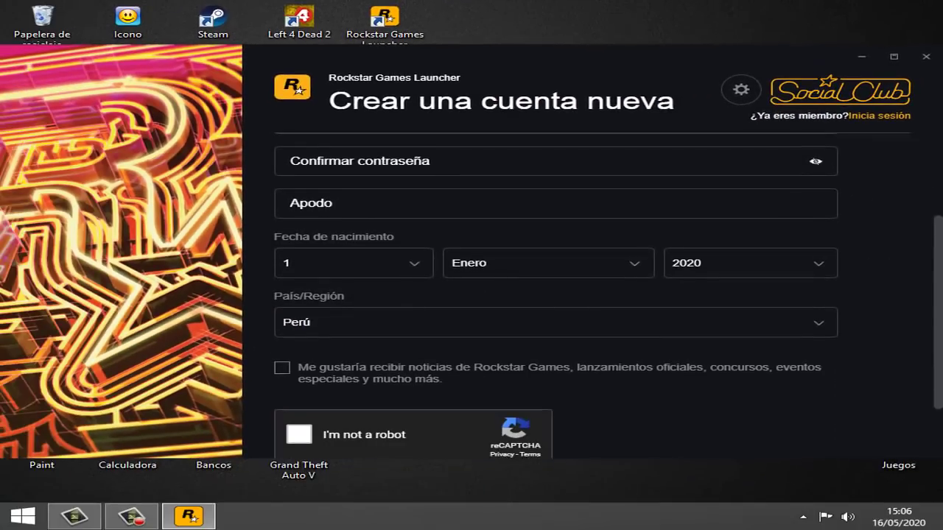
{"action": "scroll", "coordinate": [556, 294], "scroll_direction": "up", "scroll_amount": 4}
{"action": "scroll", "coordinate": [557, 294], "scroll_direction": "up", "scroll_amount": 1}
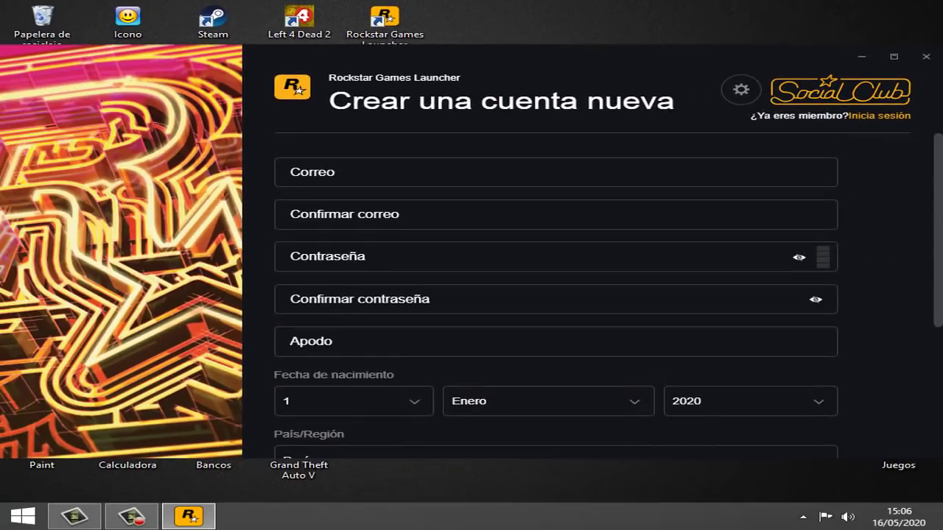
{"action": "scroll", "coordinate": [556, 294], "scroll_direction": "down", "scroll_amount": 3}
{"action": "scroll", "coordinate": [556, 294], "scroll_direction": "up", "scroll_amount": 3}
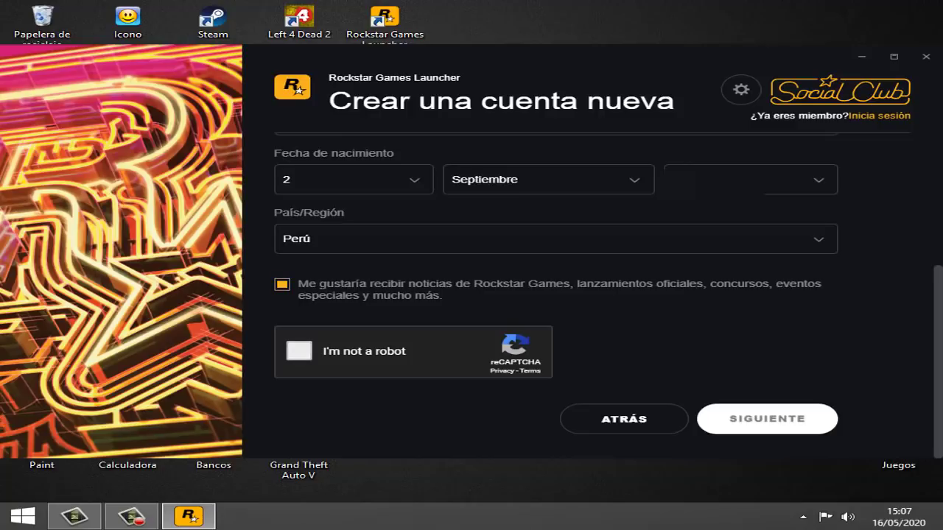
Complete the reCAPTCHA check by selecting the bus images and continue to the account's privacy settings
{"action": "key", "text": "space"}
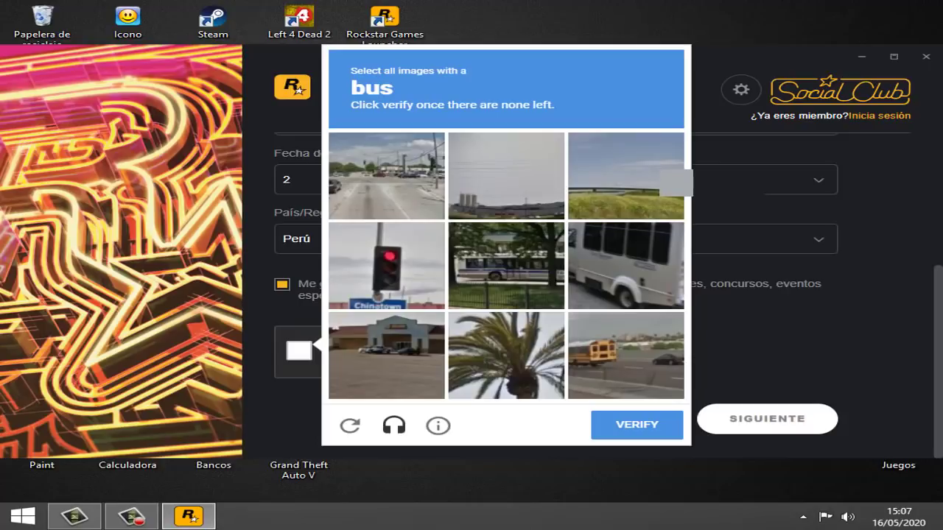
{"action": "left_click", "coordinate": [507, 265]}
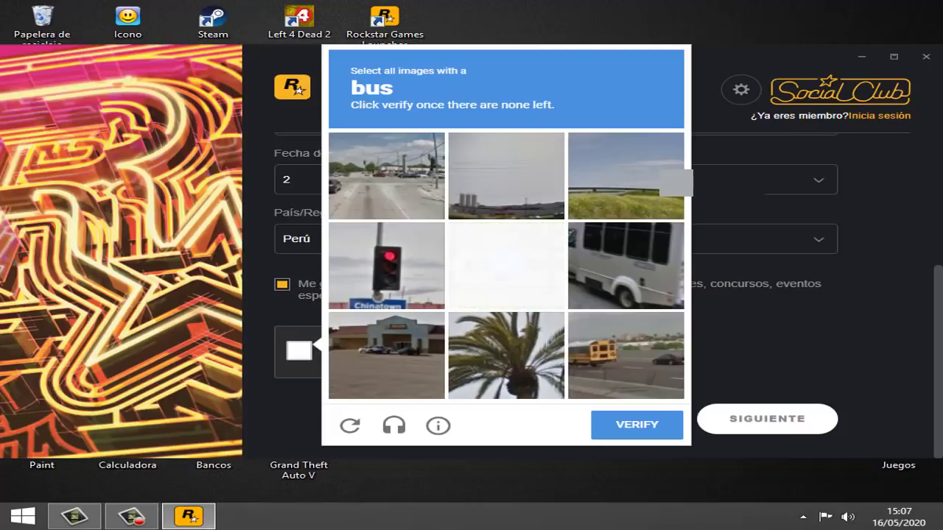
{"action": "left_click", "coordinate": [625, 265]}
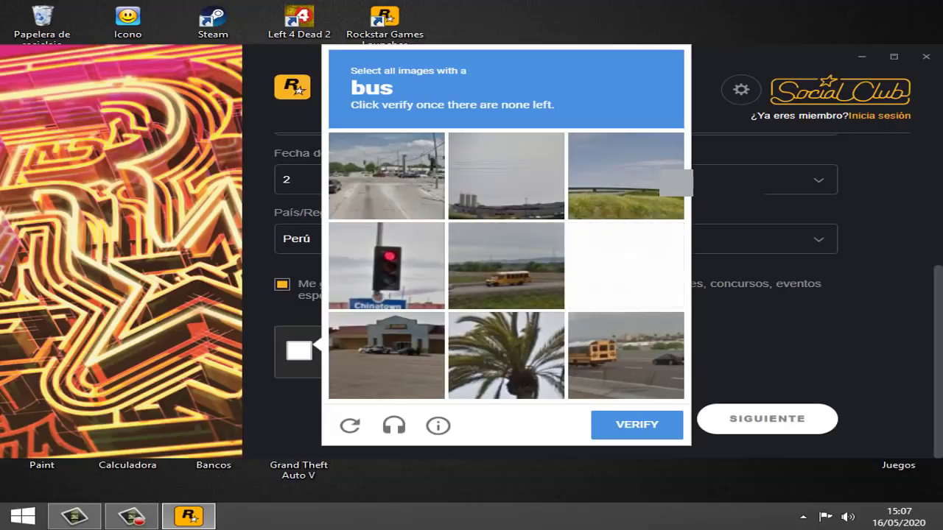
{"action": "left_click", "coordinate": [506, 266]}
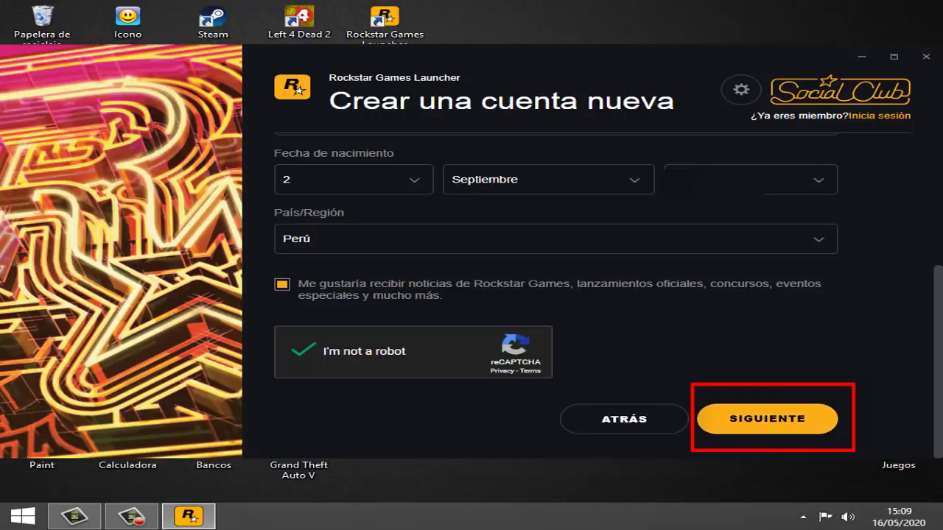
{"action": "left_click", "coordinate": [767, 418]}
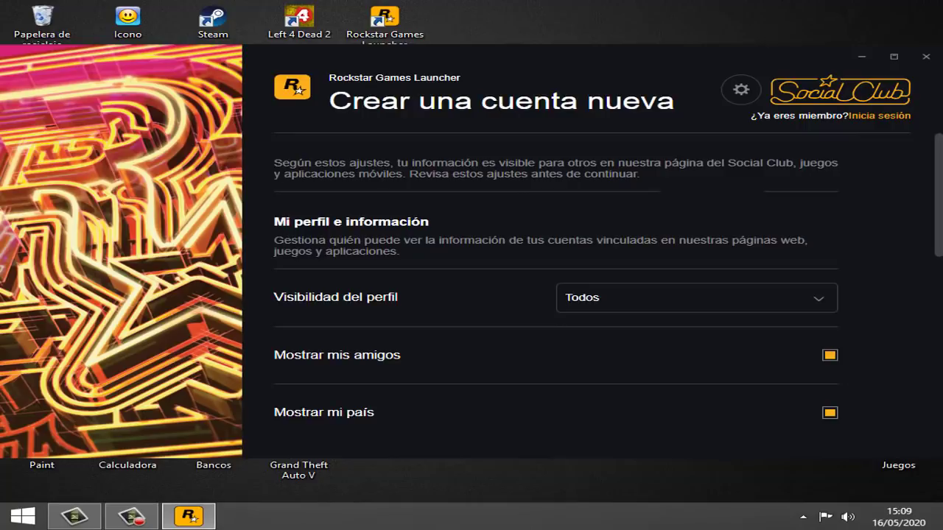
Review the profile, news and game statistics privacy settings, keep them as they are, and create the Social Club account
{"action": "scroll", "coordinate": [555, 295], "scroll_direction": "down", "scroll_amount": 1}
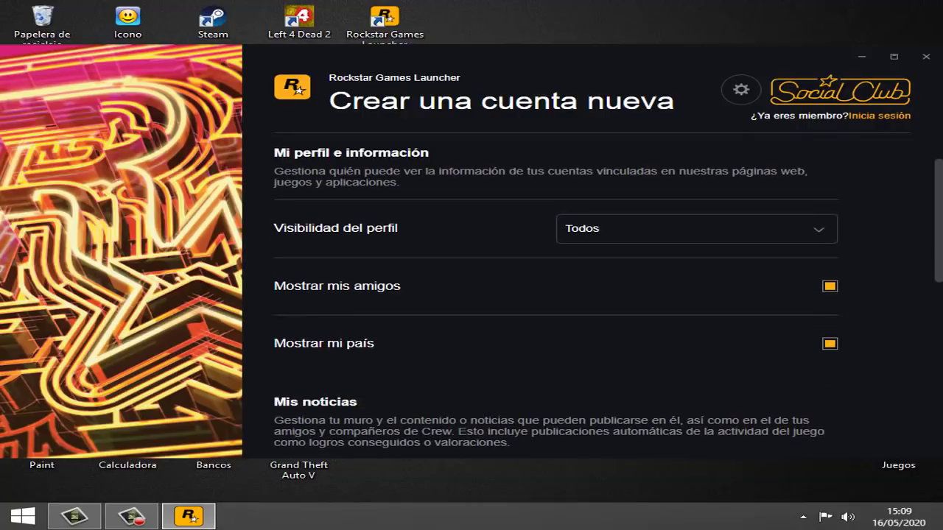
{"action": "scroll", "coordinate": [556, 295], "scroll_direction": "up", "scroll_amount": 2}
{"action": "scroll", "coordinate": [556, 294], "scroll_direction": "down", "scroll_amount": 2}
{"action": "scroll", "coordinate": [556, 295], "scroll_direction": "down", "scroll_amount": 2}
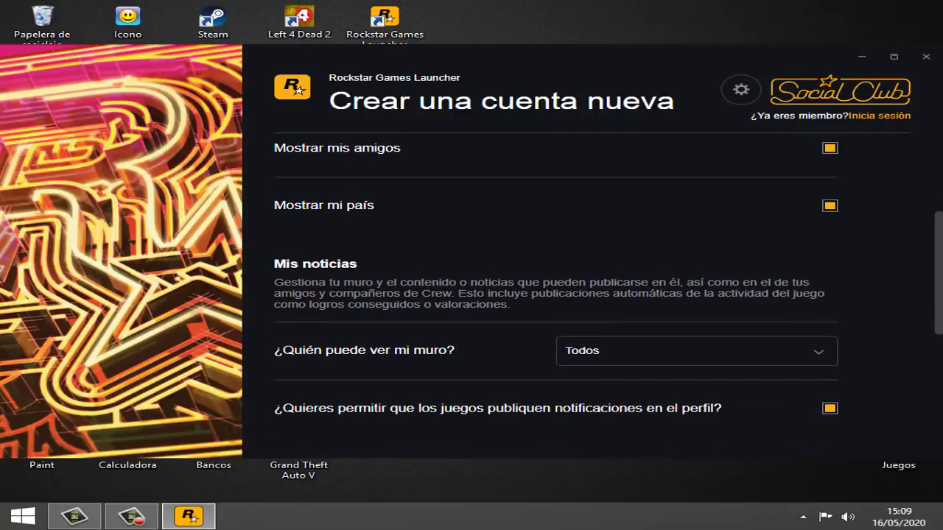
{"action": "scroll", "coordinate": [556, 295], "scroll_direction": "down", "scroll_amount": 5}
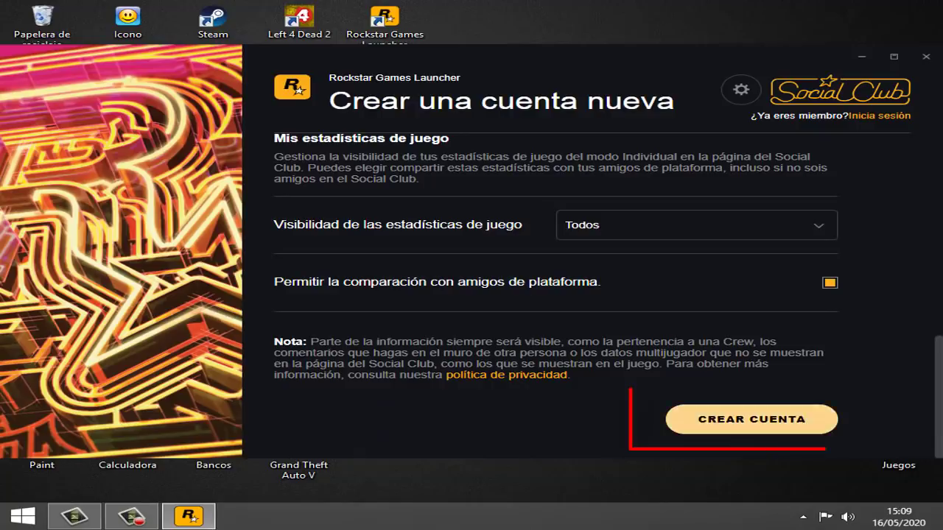
{"action": "left_click", "coordinate": [752, 419]}
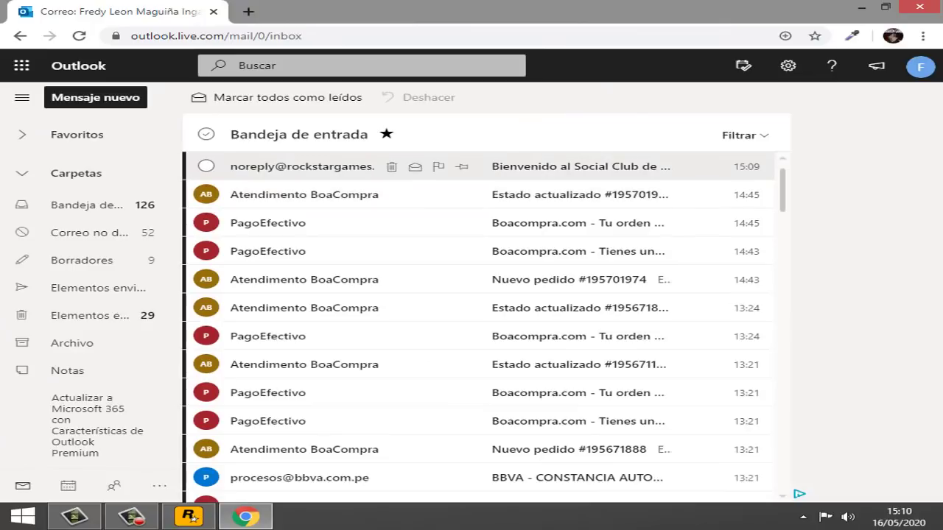
Open the Social Club welcome message from Rockstar Games in the Outlook inbox and verify the account's e-mail address
{"action": "left_click", "coordinate": [302, 166]}
{"action": "scroll", "coordinate": [498, 346], "scroll_direction": "down", "scroll_amount": 1}
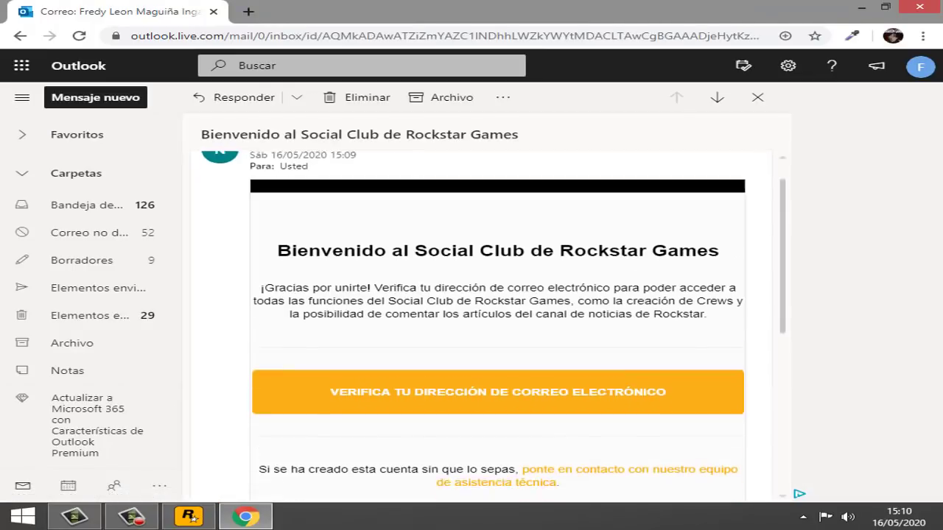
{"action": "scroll", "coordinate": [498, 346], "scroll_direction": "up", "scroll_amount": 1}
{"action": "scroll", "coordinate": [498, 346], "scroll_direction": "down", "scroll_amount": 1}
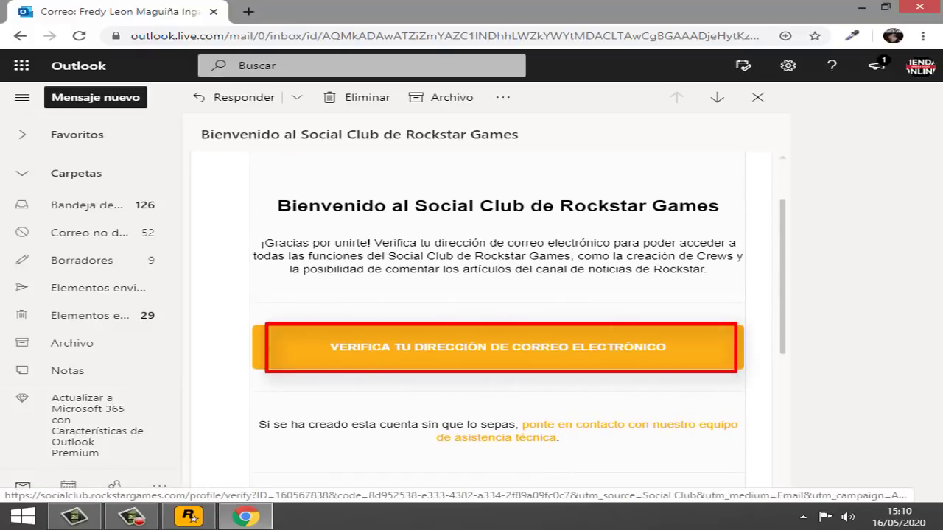
{"action": "left_click", "coordinate": [498, 347]}
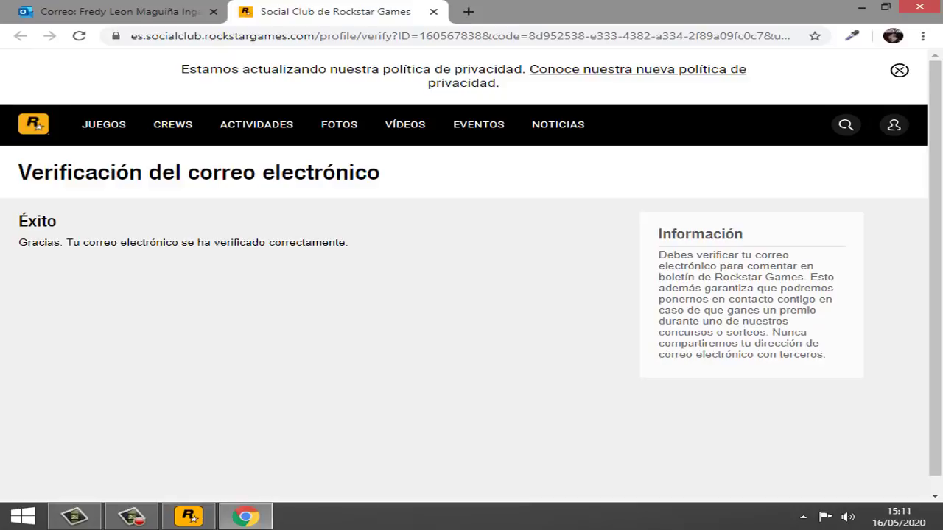
Switch to the Rockstar Games Launcher, check the e-mail verification, and link the Epic Games account to the Social Club account
{"action": "left_click", "coordinate": [861, 7]}
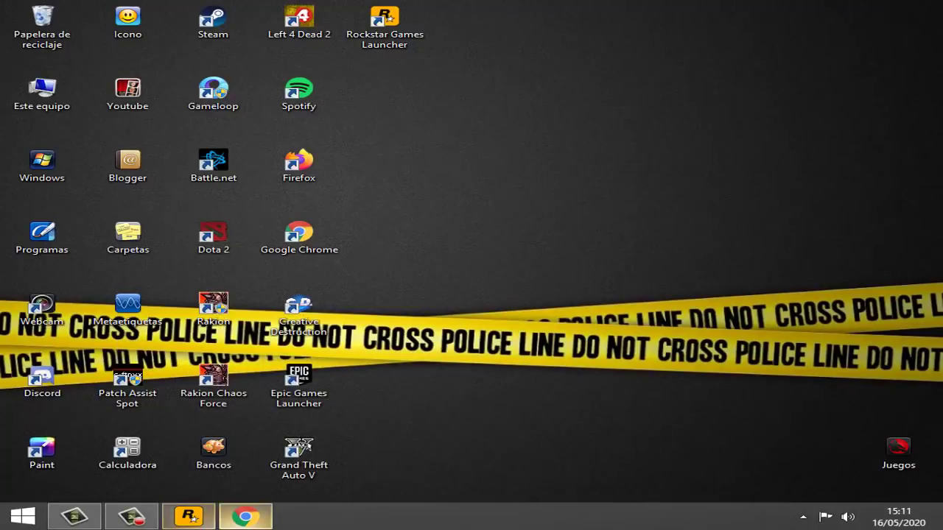
{"action": "left_click", "coordinate": [188, 517]}
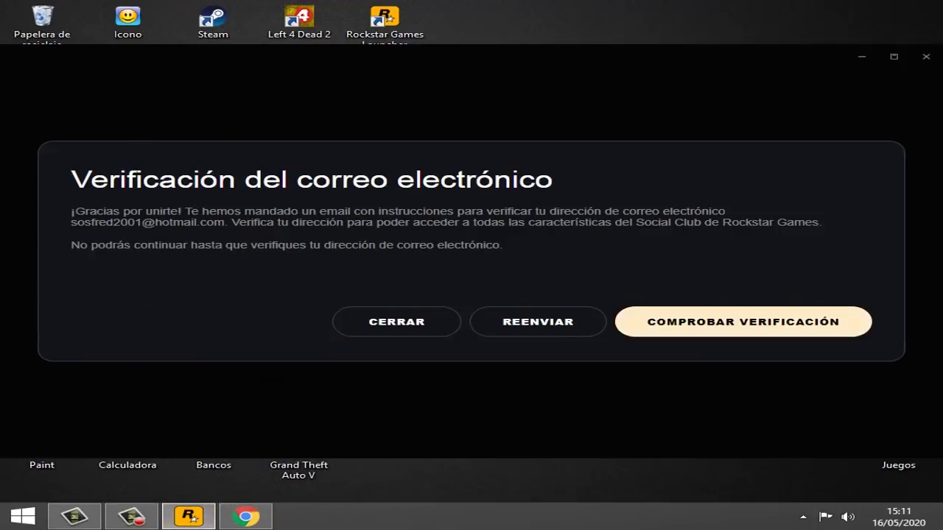
{"action": "left_click", "coordinate": [743, 322]}
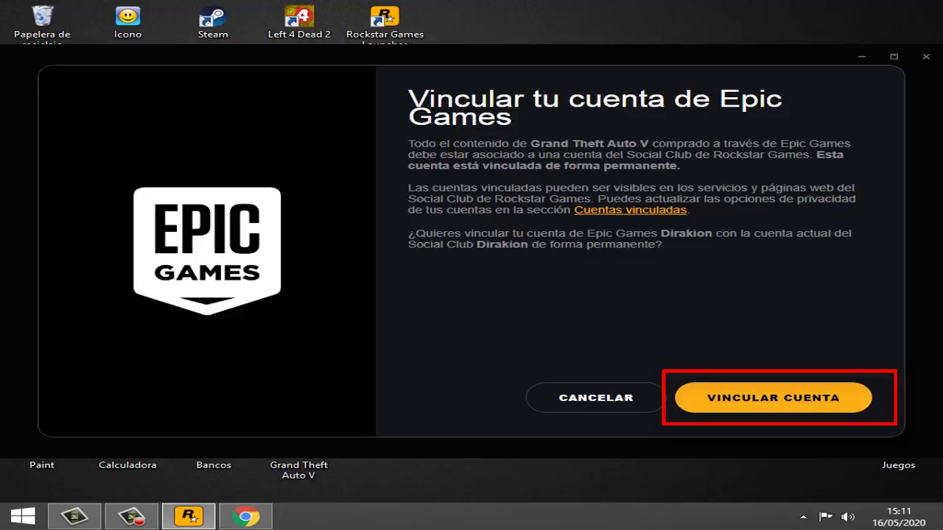
{"action": "left_click", "coordinate": [773, 398]}
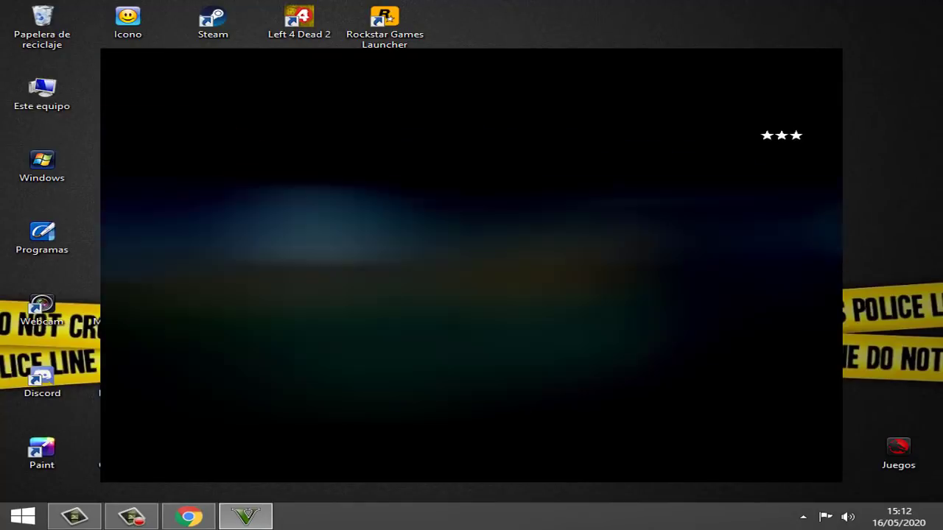
Lower Grand Theft Auto V's volume in the Windows volume mixer and allow the game through the firewall on private networks
{"action": "left_click", "coordinate": [848, 516]}
{"action": "left_click", "coordinate": [842, 478]}
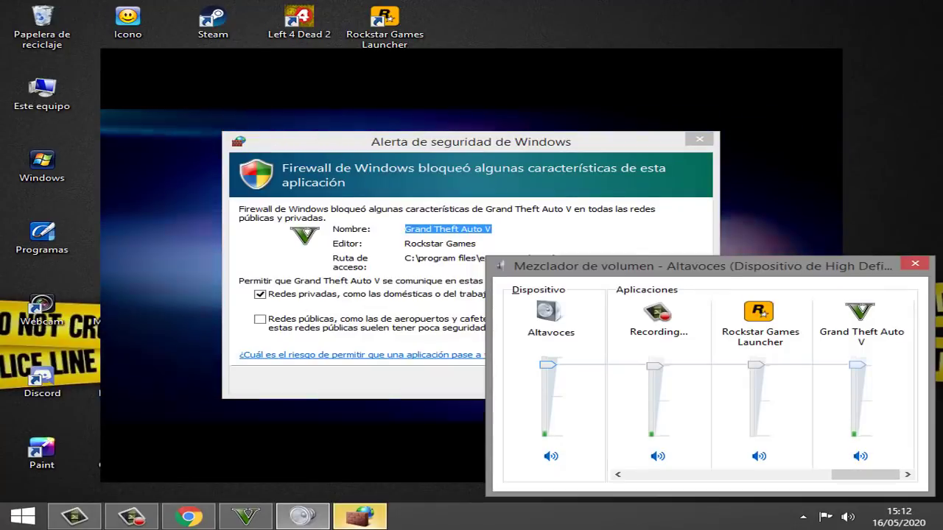
{"action": "left_click_drag", "start_coordinate": [857, 365], "coordinate": [857, 428]}
{"action": "key", "text": "Escape"}
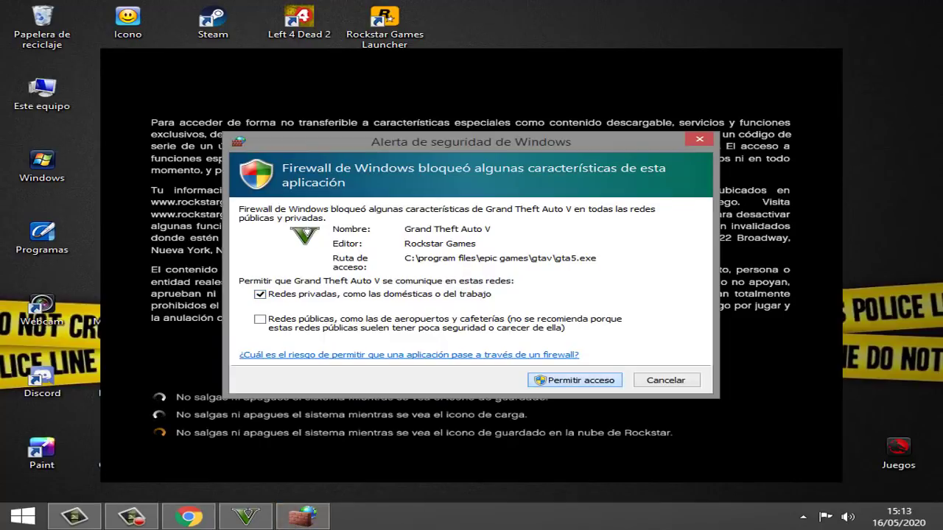
{"action": "key", "text": "Return"}
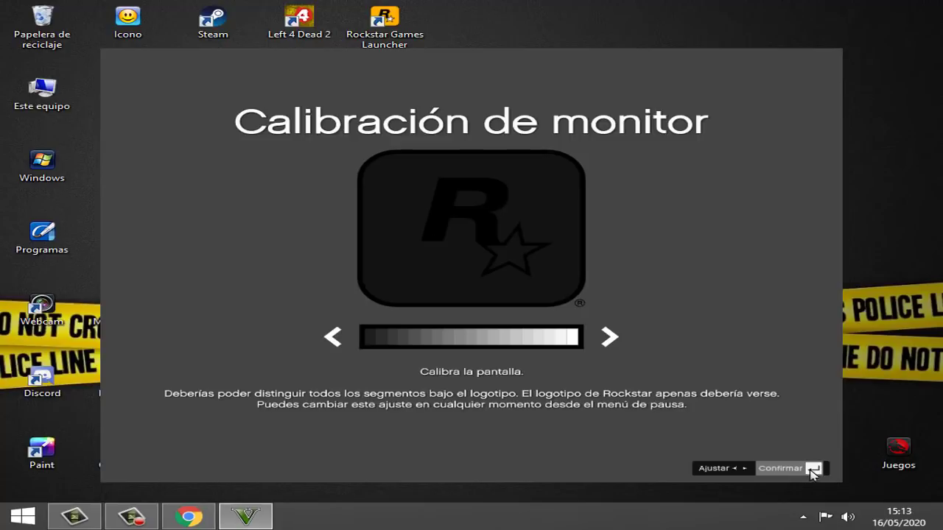
Confirm the monitor calibration and start Grand Theft Auto V in Modo individual, walking the character towards the guard
{"action": "left_click", "coordinate": [782, 469]}
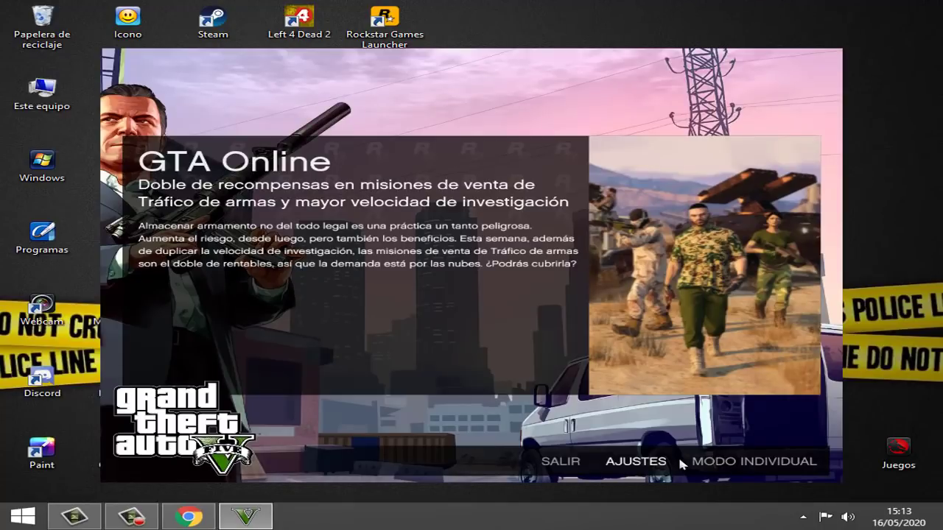
{"action": "left_click", "coordinate": [759, 462]}
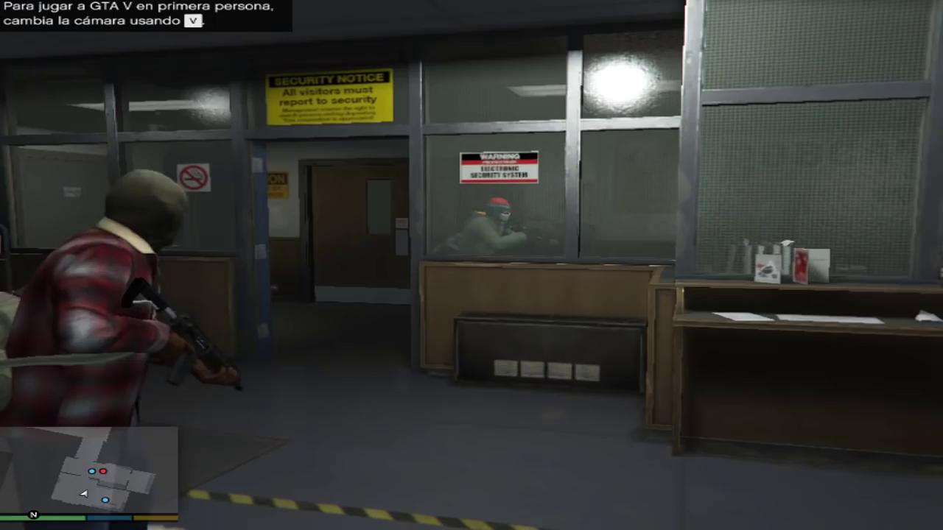
{"action": "key", "text": "w"}
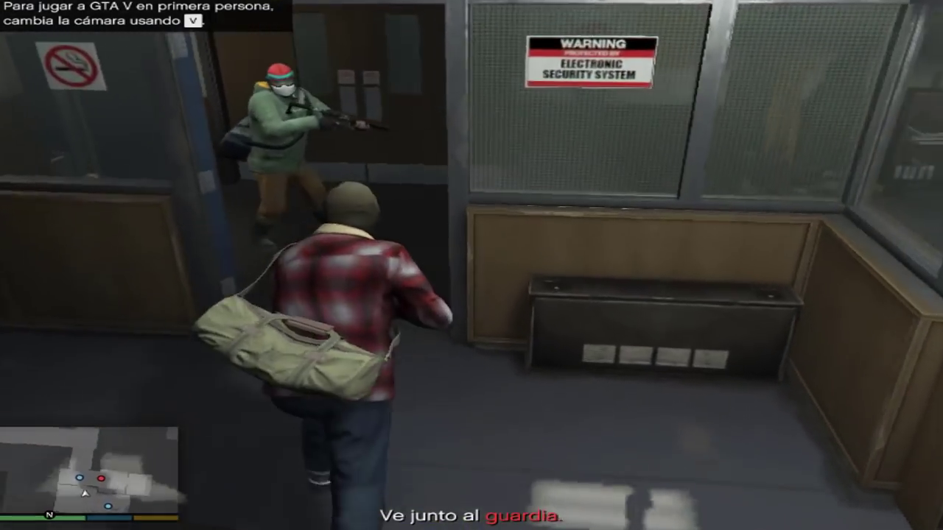